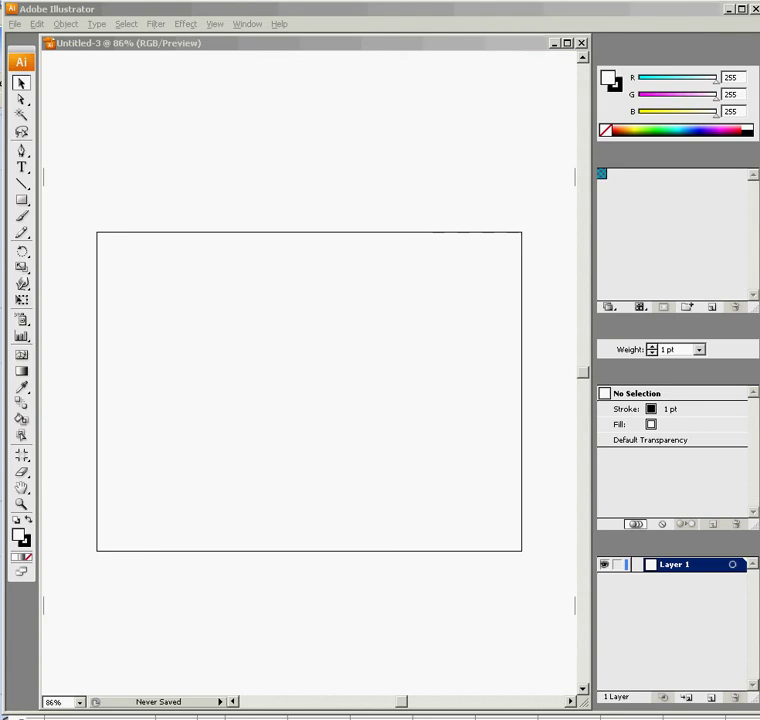
Configure the document setup with a landscape orientation for the 640 x 480 pixel artboard
{"action": "left_click", "coordinate": [15, 24]}
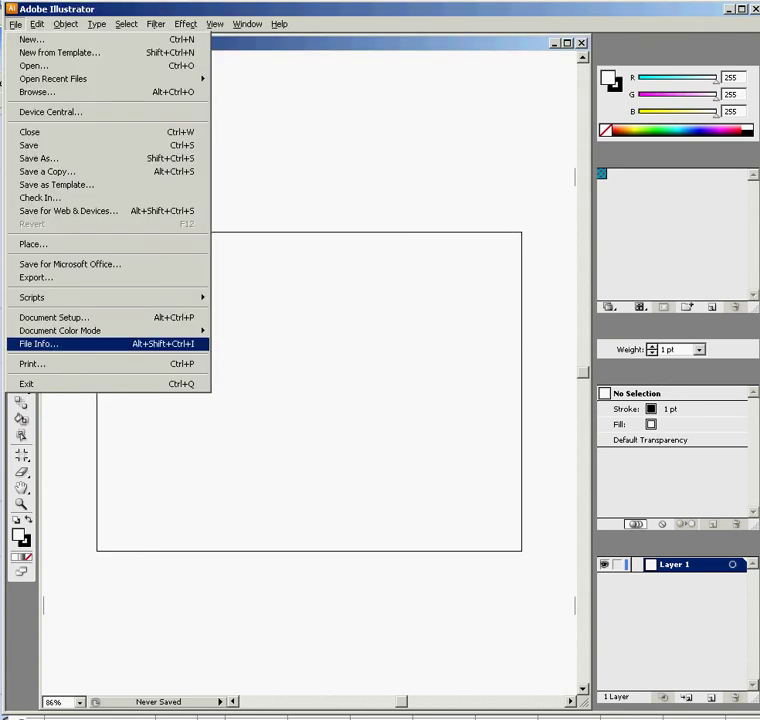
{"action": "left_click", "coordinate": [54, 317]}
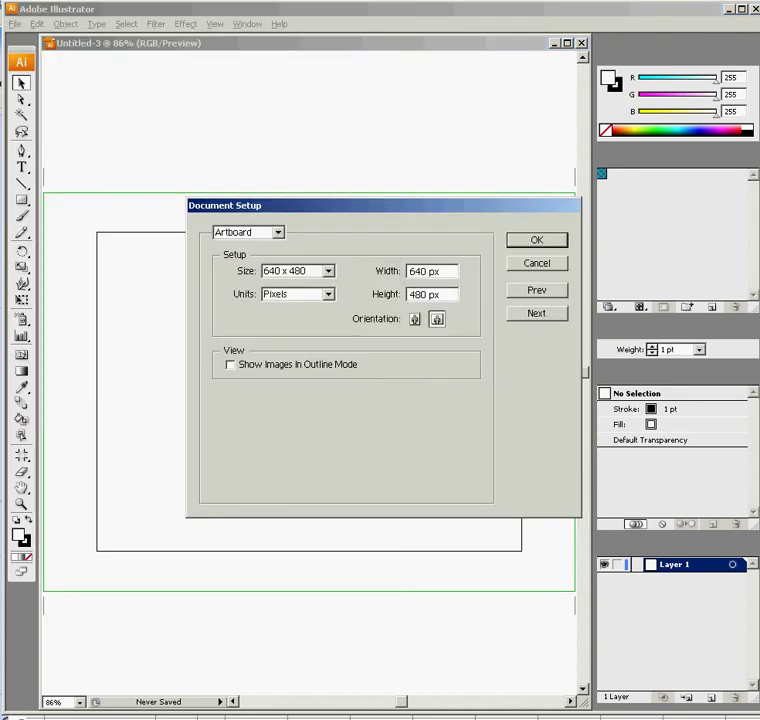
{"action": "left_click", "coordinate": [415, 319]}
{"action": "left_click", "coordinate": [437, 319]}
{"action": "key", "text": "Return"}
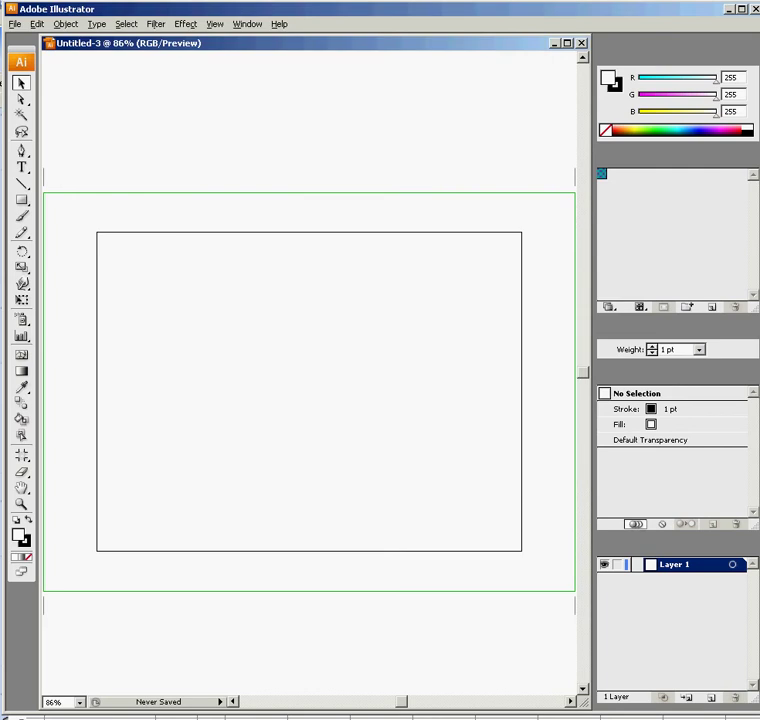
Show the rulers around the document
{"action": "left_click", "coordinate": [215, 24]}
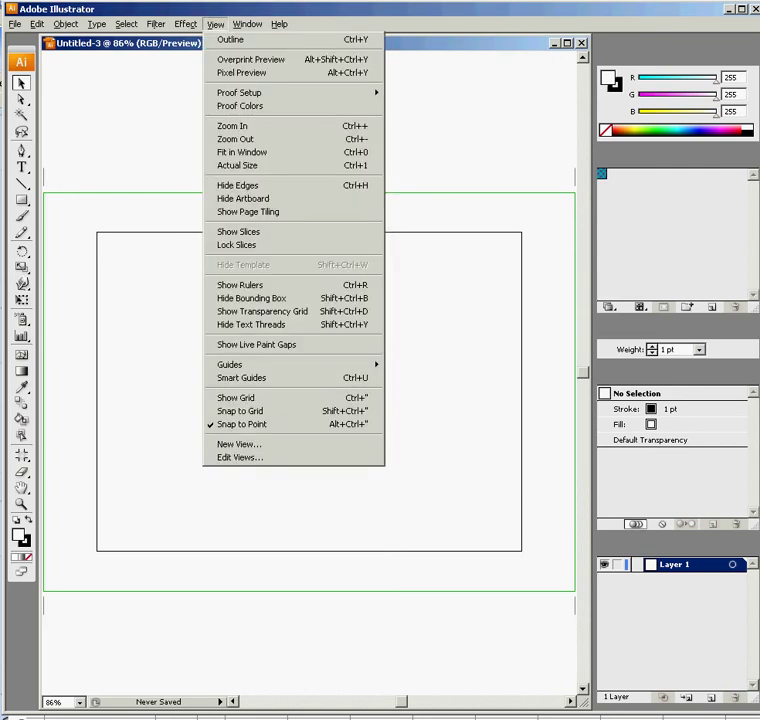
{"action": "key", "text": "Down"}
{"action": "key", "text": "Down"}
{"action": "key", "text": "Down"}
{"action": "key", "text": "Down"}
{"action": "key", "text": "Down"}
{"action": "key", "text": "Down"}
{"action": "key", "text": "Down"}
{"action": "key", "text": "Down"}
{"action": "key", "text": "Down"}
{"action": "key", "text": "Down"}
{"action": "key", "text": "Down"}
{"action": "key", "text": "Down"}
{"action": "key", "text": "Down"}
{"action": "key", "text": "Down"}
{"action": "key", "text": "Down"}
{"action": "key", "text": "Down"}
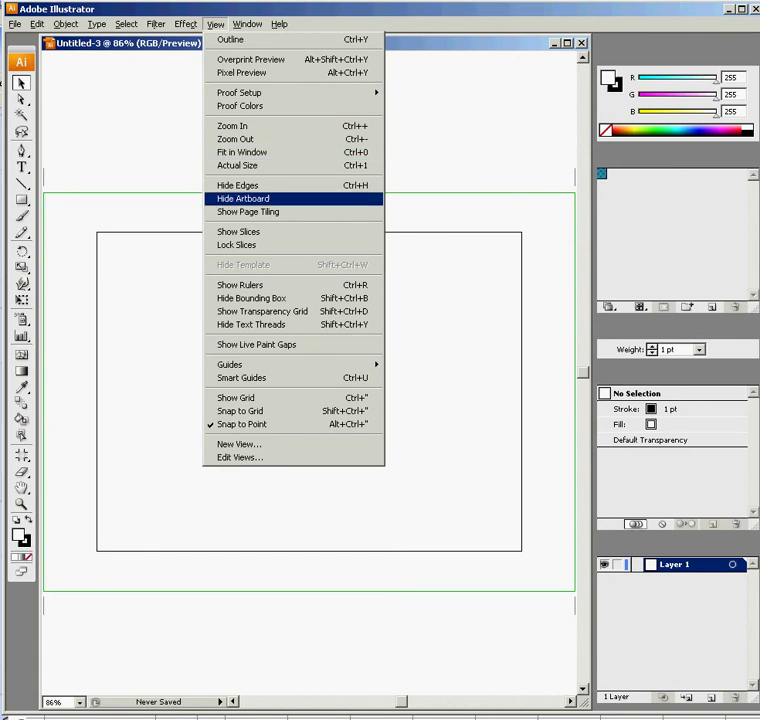
{"action": "key", "text": "Up"}
{"action": "key", "text": "Return"}
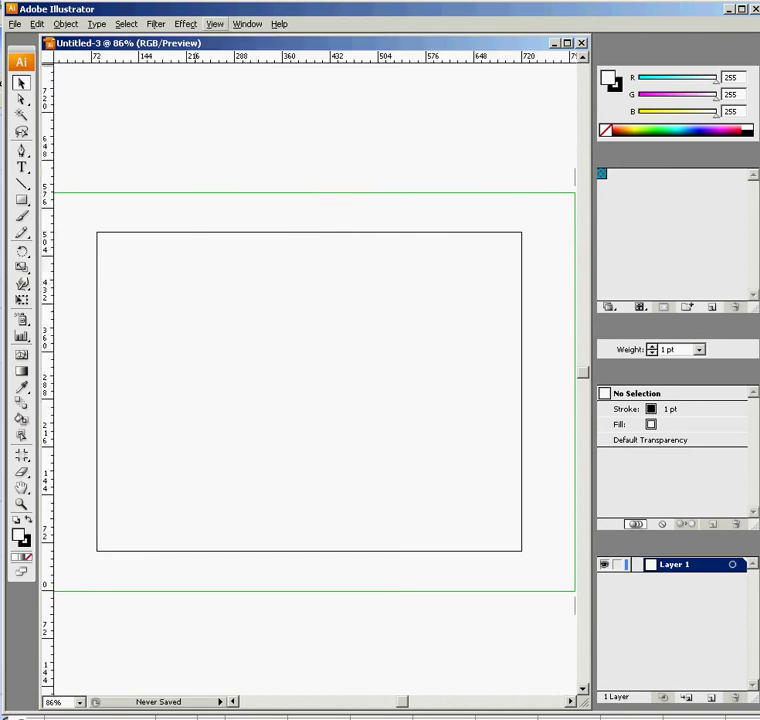
Show the grid across the artboard
{"action": "key", "text": "alt+v"}
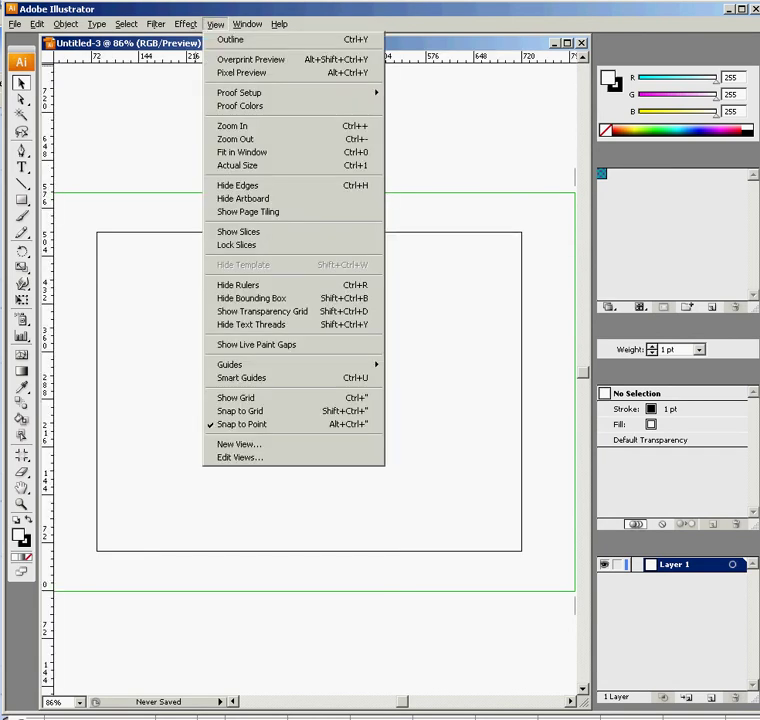
{"action": "mouse_move", "coordinate": [293, 364]}
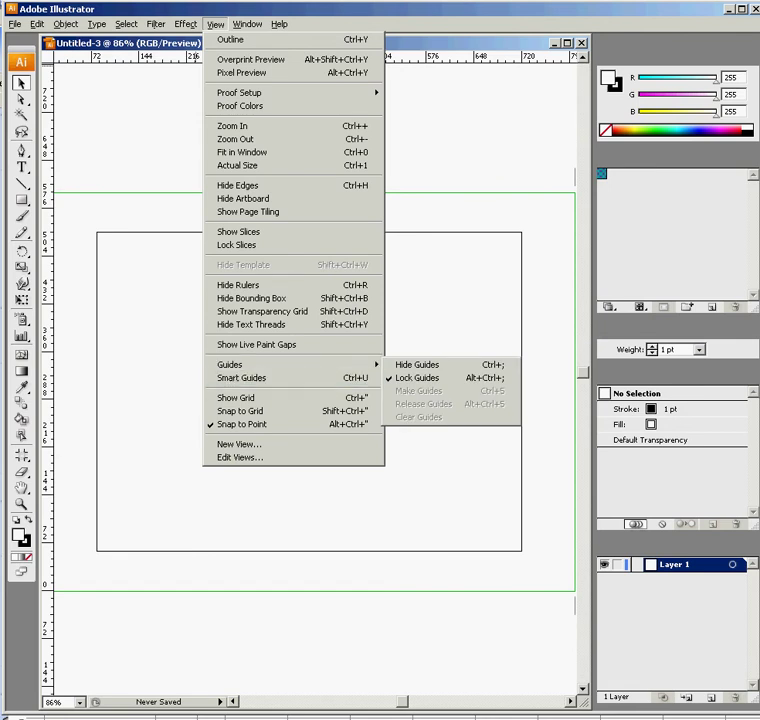
{"action": "key", "text": "Down"}
{"action": "key", "text": "Down"}
{"action": "key", "text": "Return"}
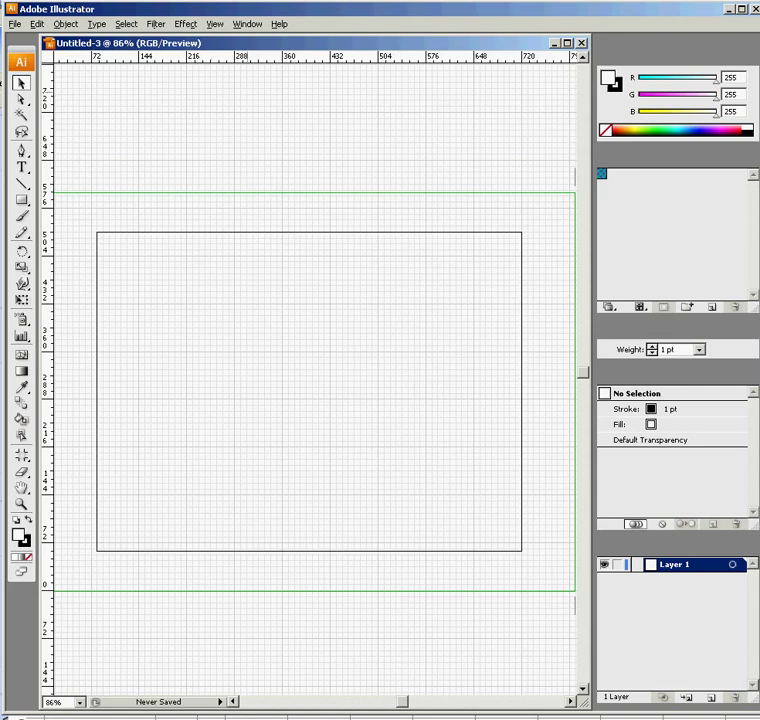
Place one horizontal and one vertical guide that cross near the artboard's centre as a vanishing point
{"action": "left_click_drag", "start_coordinate": [300, 58], "coordinate": [300, 386]}
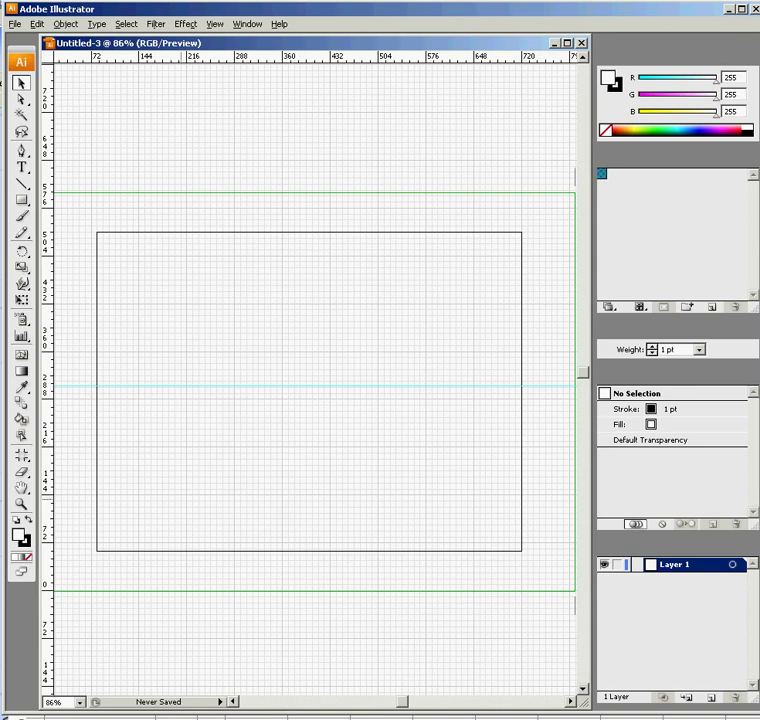
{"action": "left_click_drag", "start_coordinate": [48, 400], "coordinate": [321, 400]}
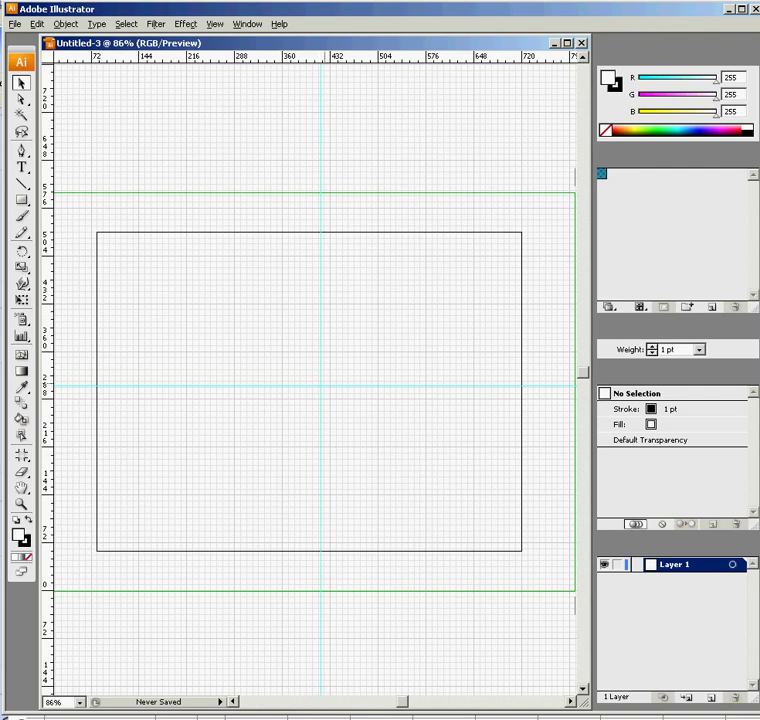
{"action": "left_click", "coordinate": [64, 23]}
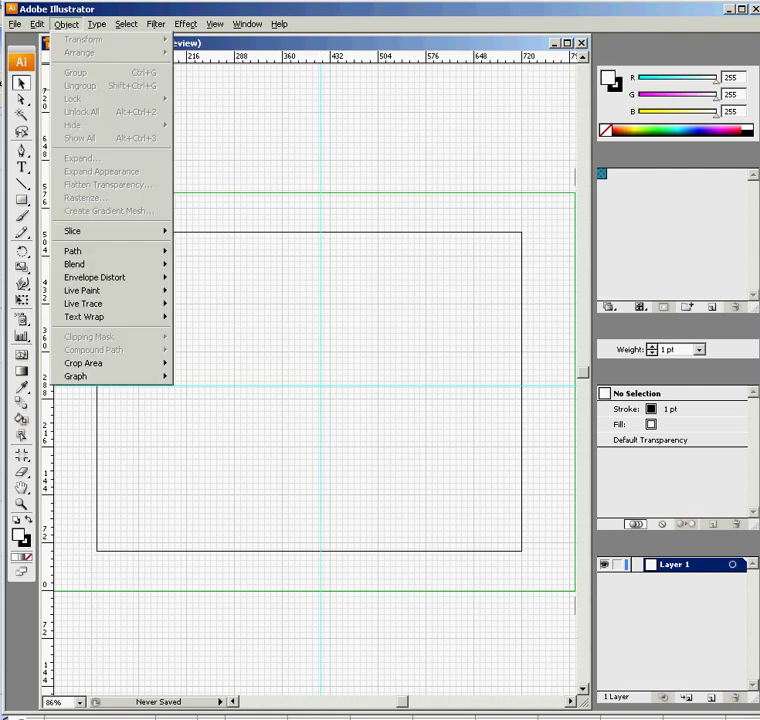
{"action": "left_click", "coordinate": [205, 128]}
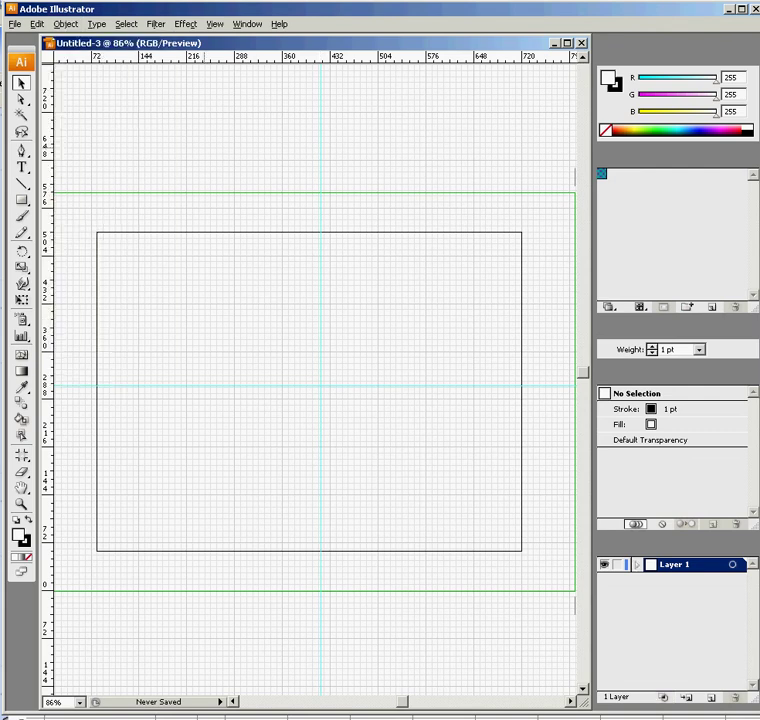
{"action": "left_click_drag", "start_coordinate": [164, 125], "coordinate": [410, 448]}
{"action": "left_click", "coordinate": [64, 23]}
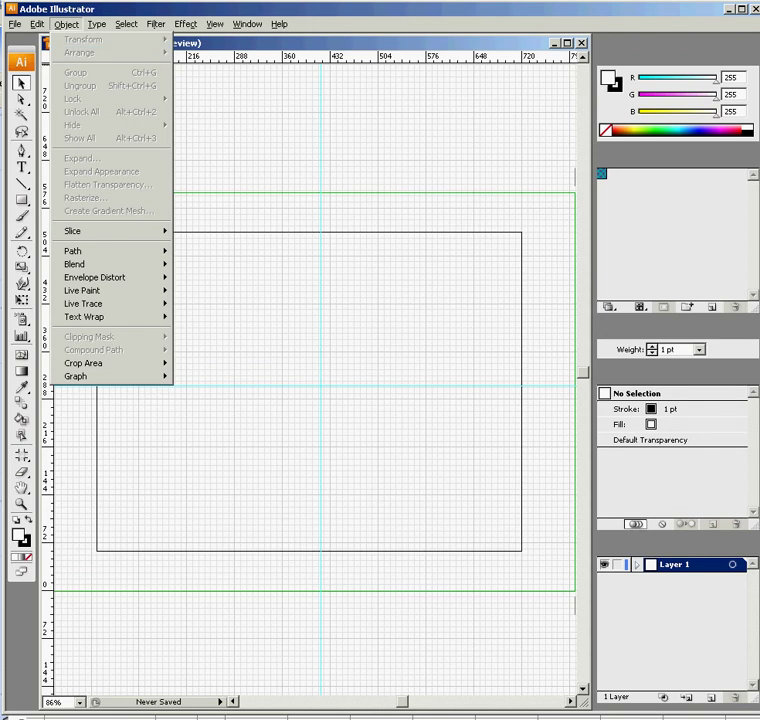
{"action": "key", "text": "Escape"}
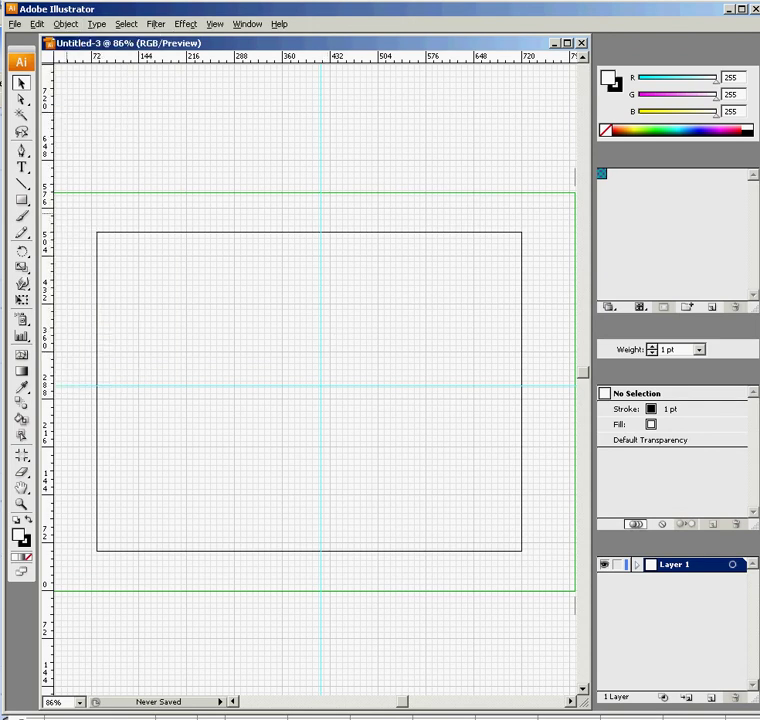
Draw five rectangles of different sizes on the artboard, three above the horizontal guide and two below it
{"action": "left_click", "coordinate": [21, 199]}
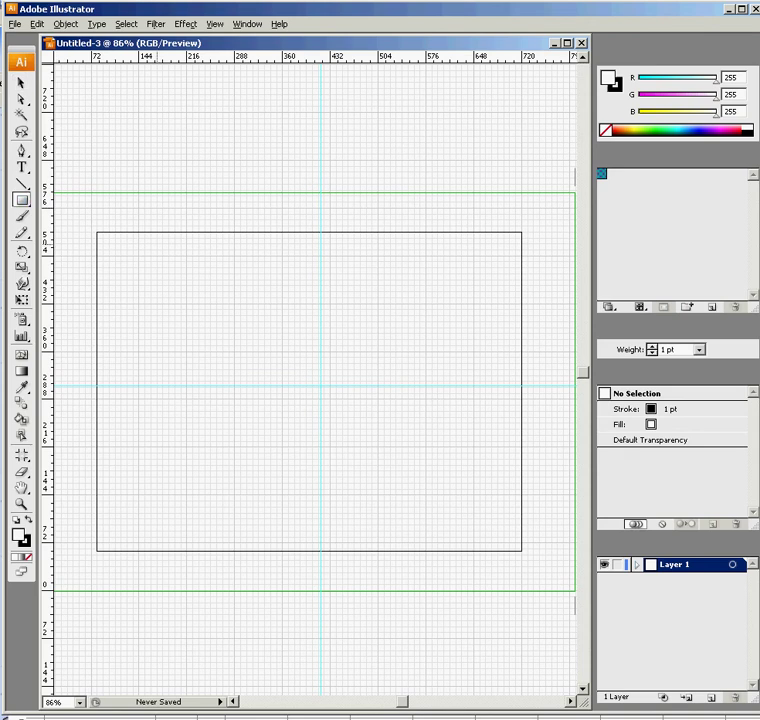
{"action": "left_click_drag", "start_coordinate": [155, 241], "coordinate": [223, 311]}
{"action": "left_click_drag", "start_coordinate": [278, 258], "coordinate": [309, 305]}
{"action": "left_click_drag", "start_coordinate": [365, 254], "coordinate": [455, 356]}
{"action": "left_click_drag", "start_coordinate": [378, 437], "coordinate": [454, 511]}
{"action": "left_click_drag", "start_coordinate": [290, 406], "coordinate": [187, 490]}
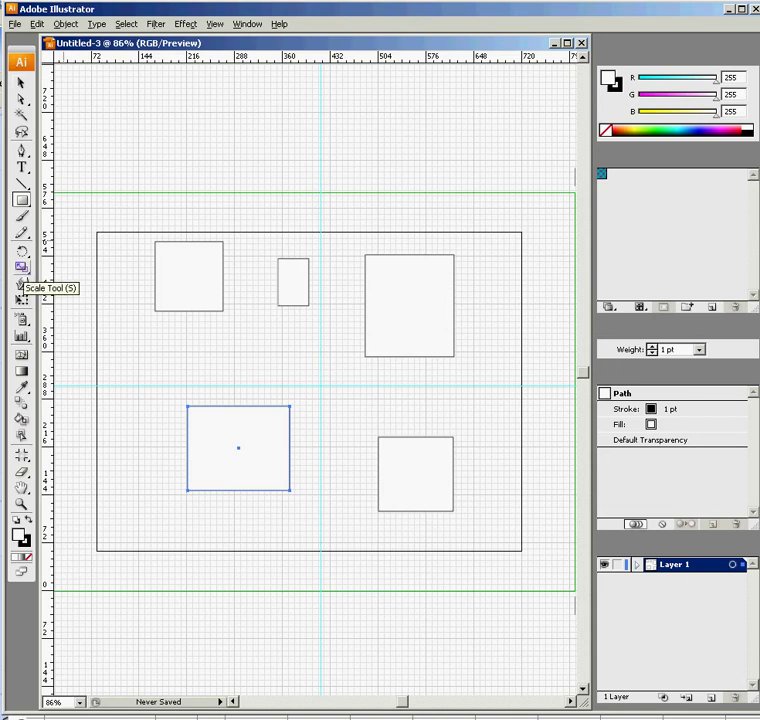
Create a uniformly scaled 75% copy of the lower-left rectangle, using the intersection of the guides as the origin
{"action": "left_click", "coordinate": [21, 267]}
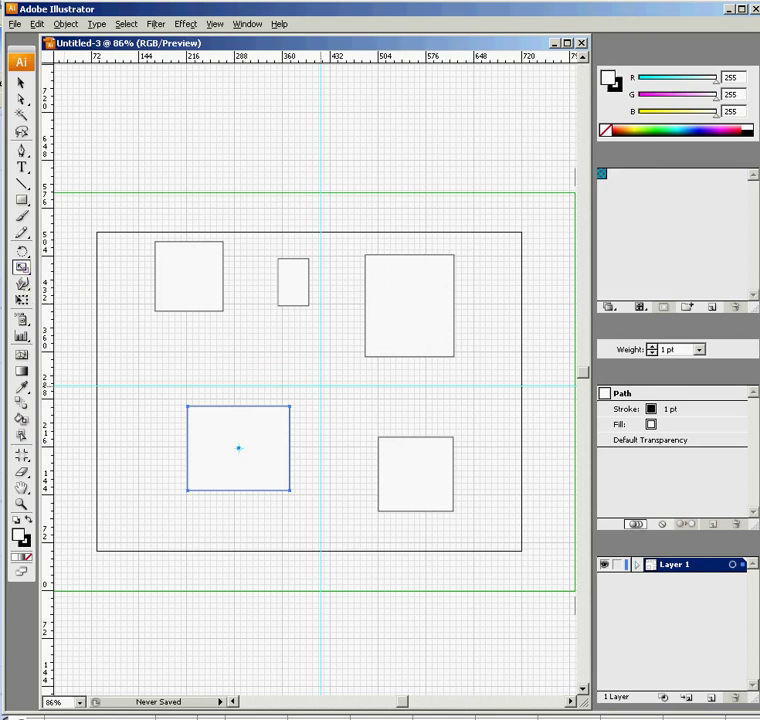
{"action": "double_click", "coordinate": [21, 267]}
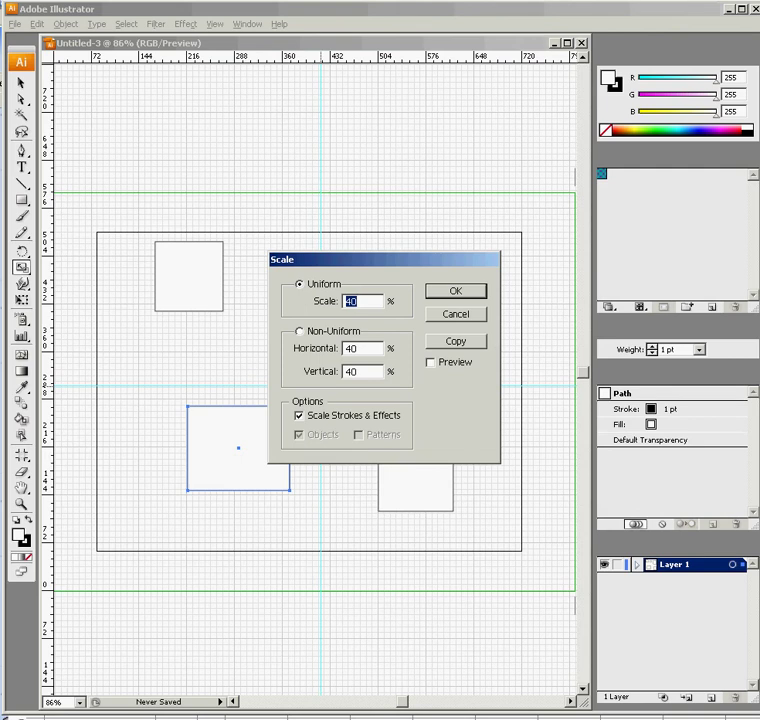
{"action": "type", "text": "75"}
{"action": "left_click", "coordinate": [455, 341]}
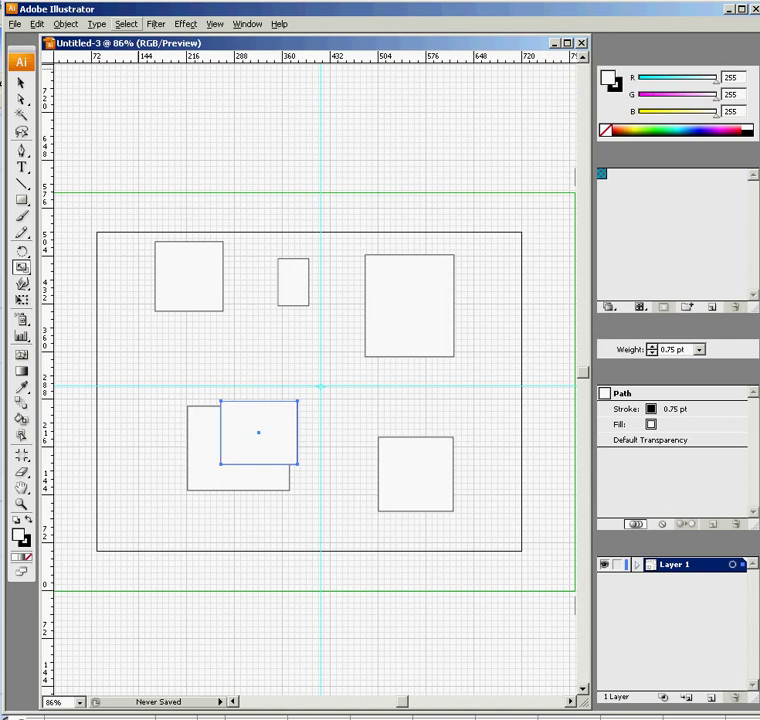
Send the scaled copy to the back, behind the original lower-left rectangle, and deselect it
{"action": "left_click", "coordinate": [66, 24]}
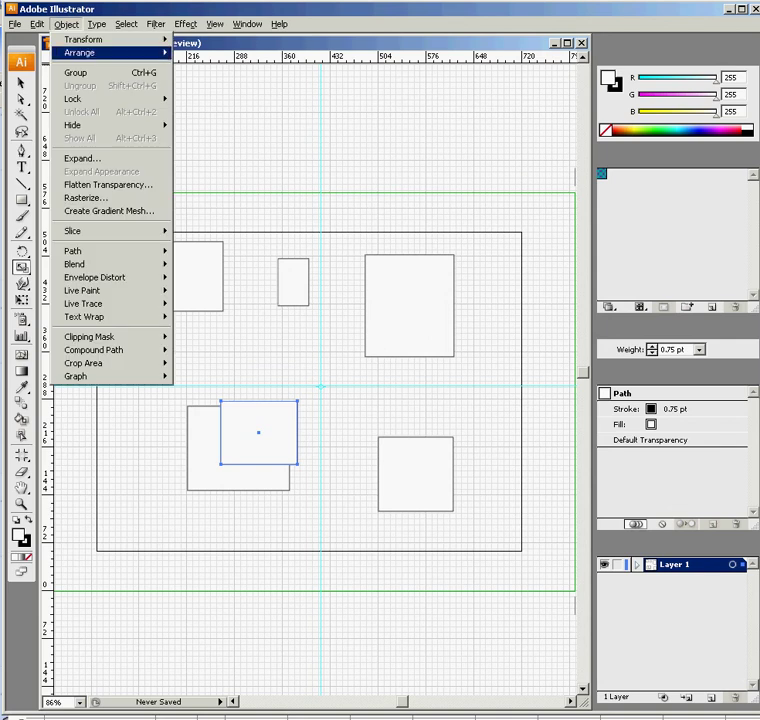
{"action": "mouse_move", "coordinate": [80, 52]}
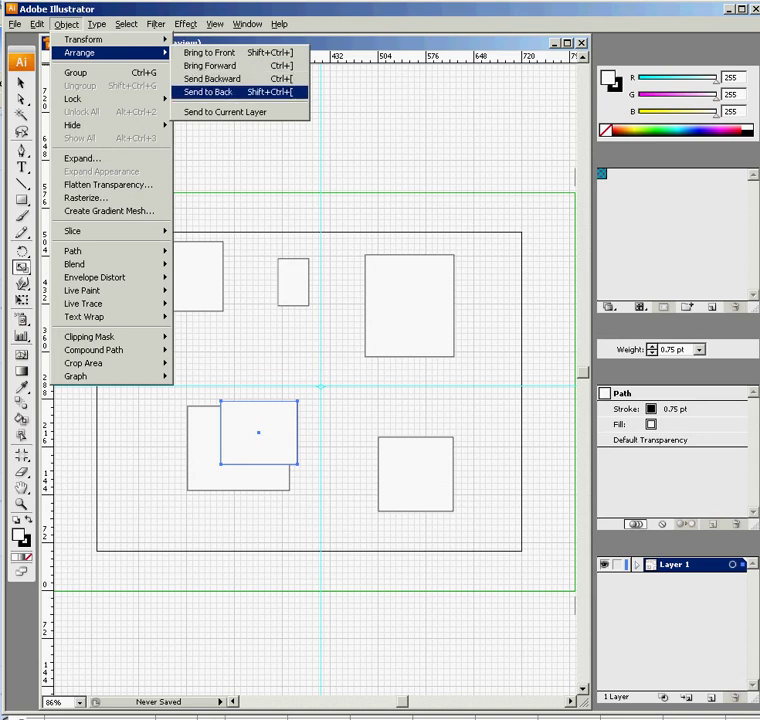
{"action": "left_click", "coordinate": [215, 91]}
{"action": "left_click", "coordinate": [21, 83]}
{"action": "left_click", "coordinate": [186, 394]}
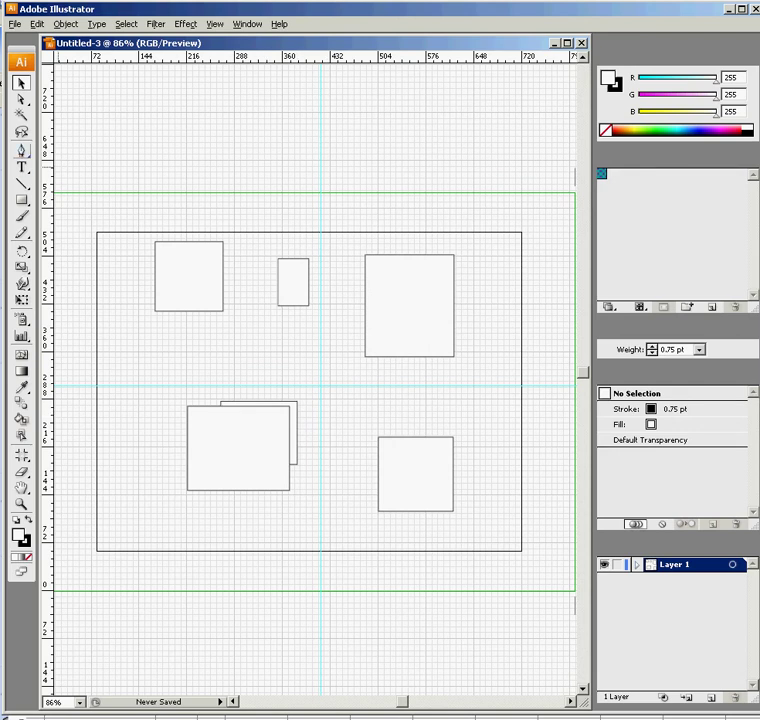
Draw the box's top face with the Pen tool between both rectangles' upper corners and fill it purple (R 93, G 0, B 191)
{"action": "key", "text": "p"}
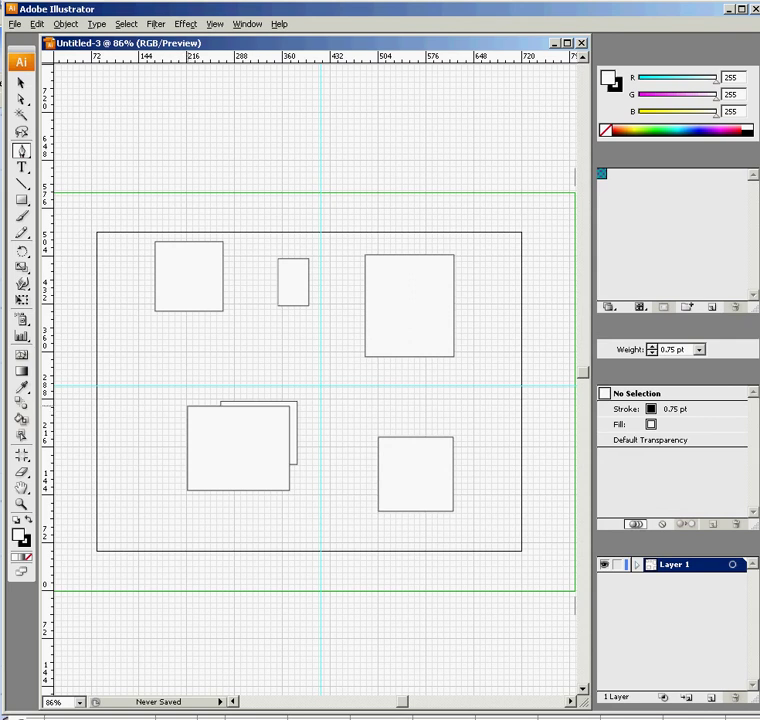
{"action": "left_click", "coordinate": [187, 406]}
{"action": "left_click", "coordinate": [220, 401]}
{"action": "left_click", "coordinate": [297, 399]}
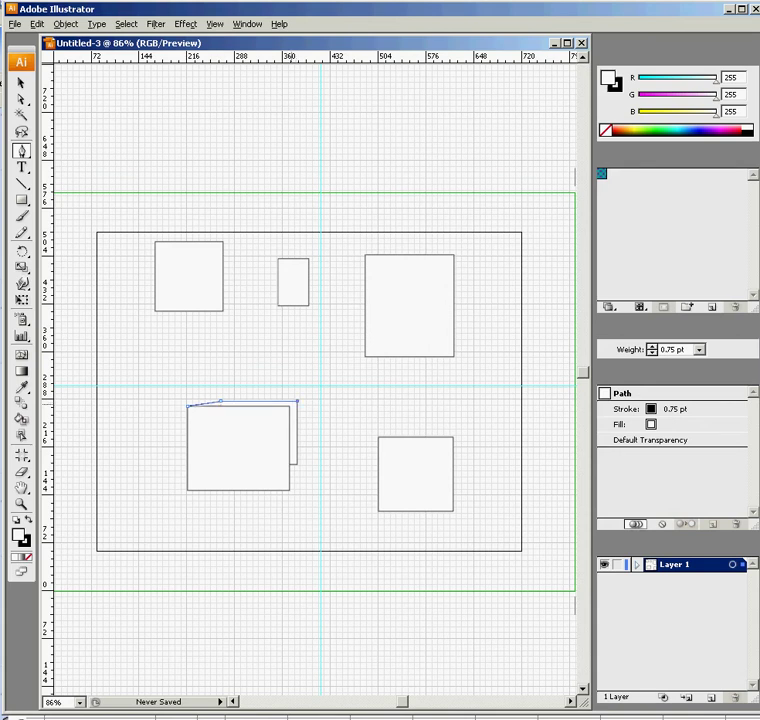
{"action": "left_click", "coordinate": [290, 406]}
{"action": "left_click", "coordinate": [187, 406]}
{"action": "left_click", "coordinate": [707, 131]}
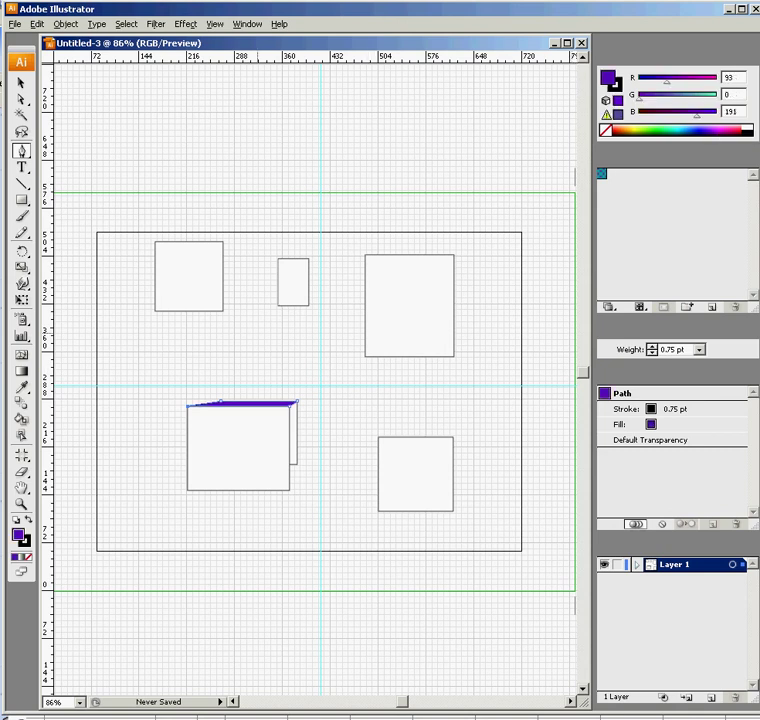
Draw the box's right side face with the Pen tool between both rectangles' right corners and fill it green (R 0, G 223, B 74)
{"action": "left_click", "coordinate": [21, 83]}
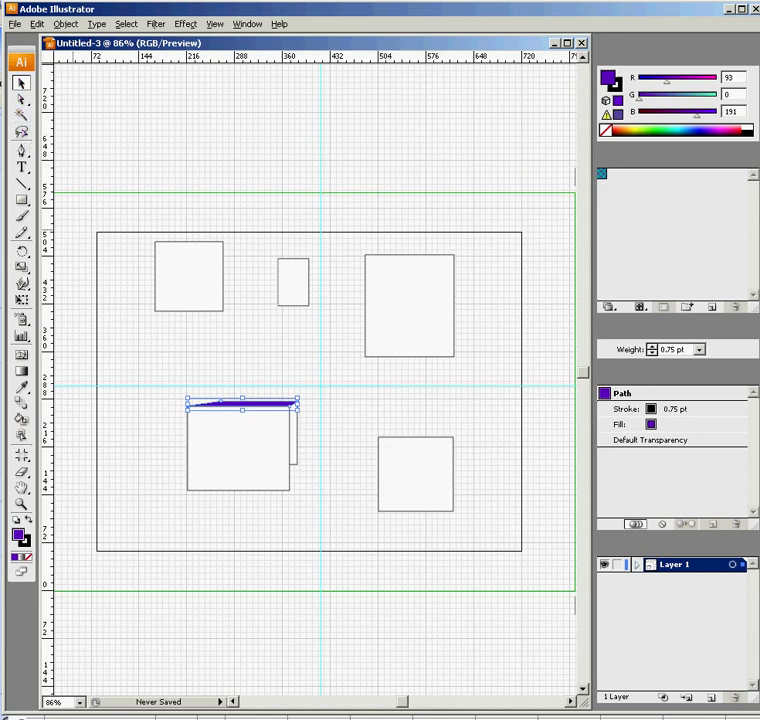
{"action": "left_click", "coordinate": [21, 150]}
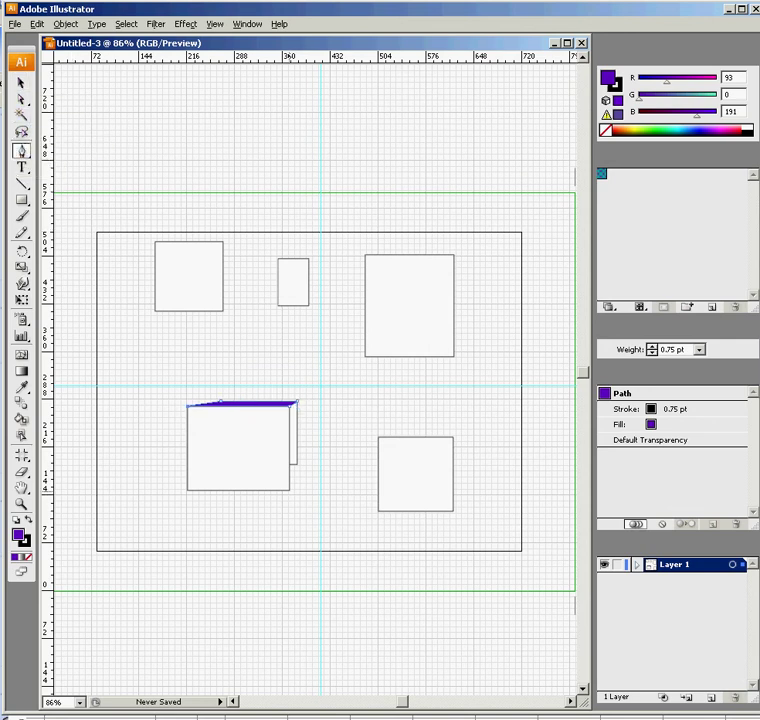
{"action": "left_click", "coordinate": [289, 490]}
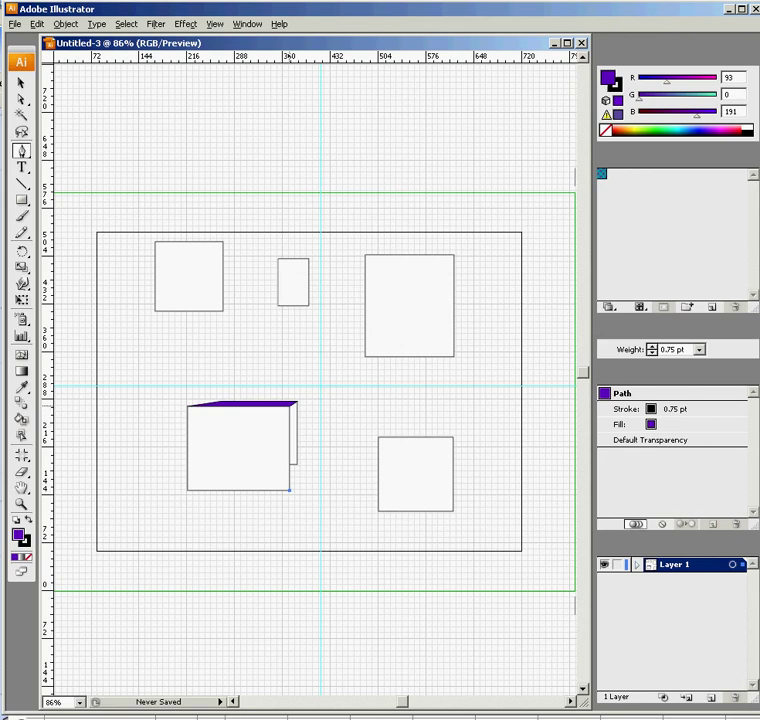
{"action": "left_click", "coordinate": [290, 406]}
{"action": "left_click", "coordinate": [297, 401]}
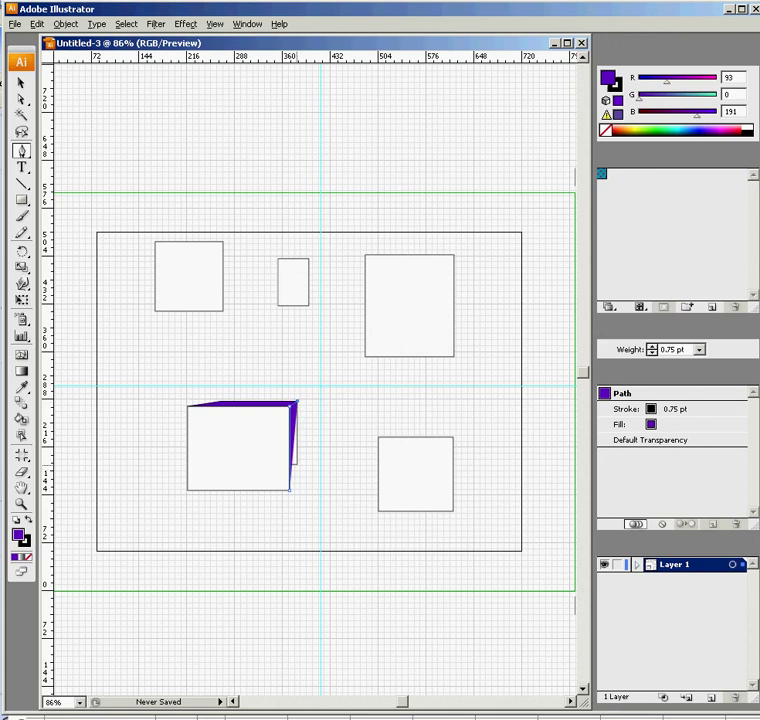
{"action": "left_click", "coordinate": [297, 463]}
{"action": "left_click", "coordinate": [663, 131]}
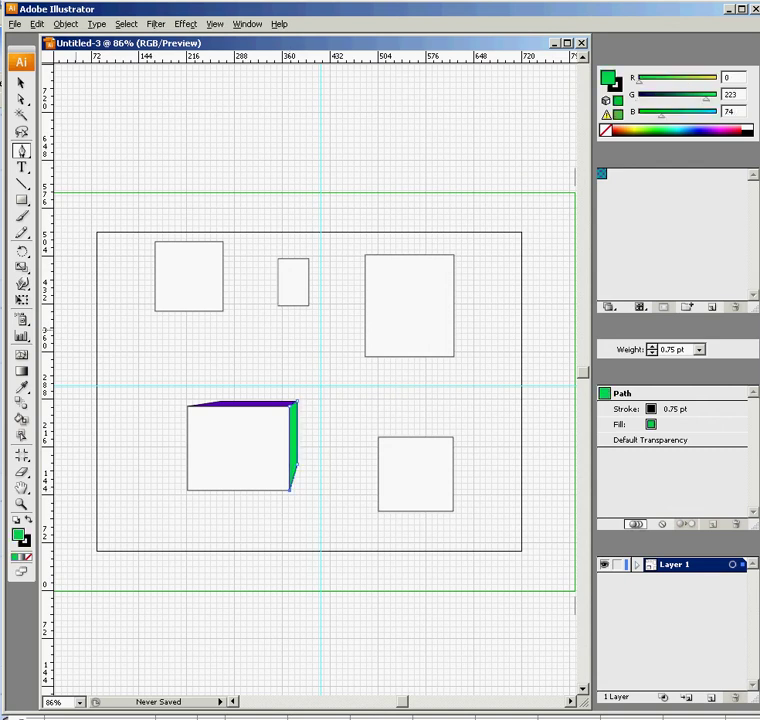
{"action": "left_click", "coordinate": [20, 83]}
{"action": "left_click", "coordinate": [129, 124]}
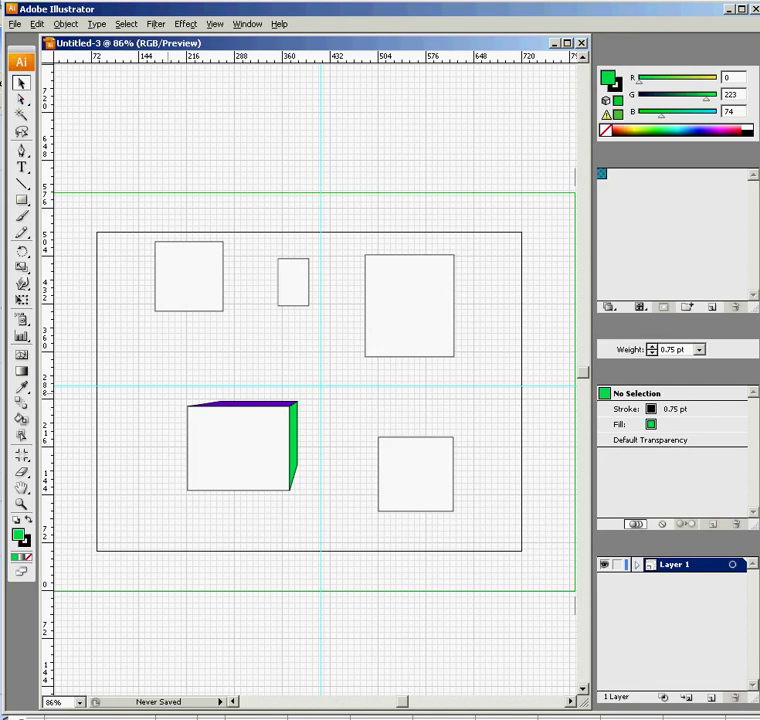
Select the whole lower-left box, including its front, back, purple top and green side faces
{"action": "left_click_drag", "start_coordinate": [168, 396], "coordinate": [314, 512]}
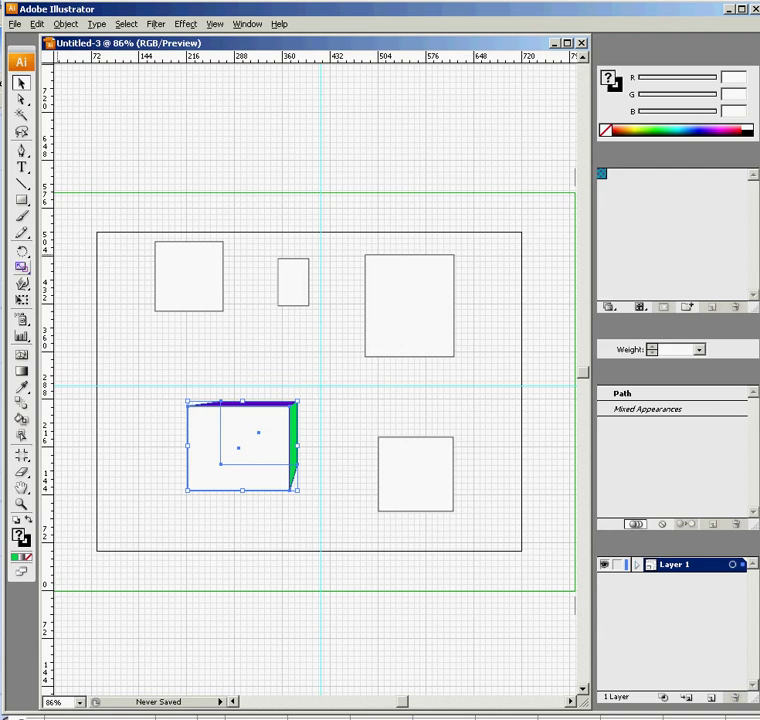
{"action": "left_click", "coordinate": [21, 267]}
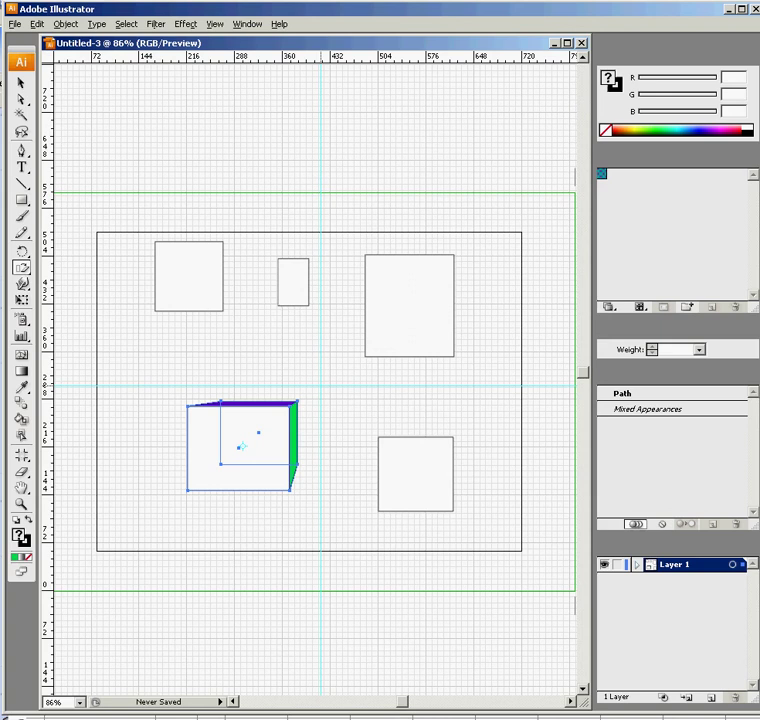
{"action": "left_click", "coordinate": [242, 446], "text": "alt"}
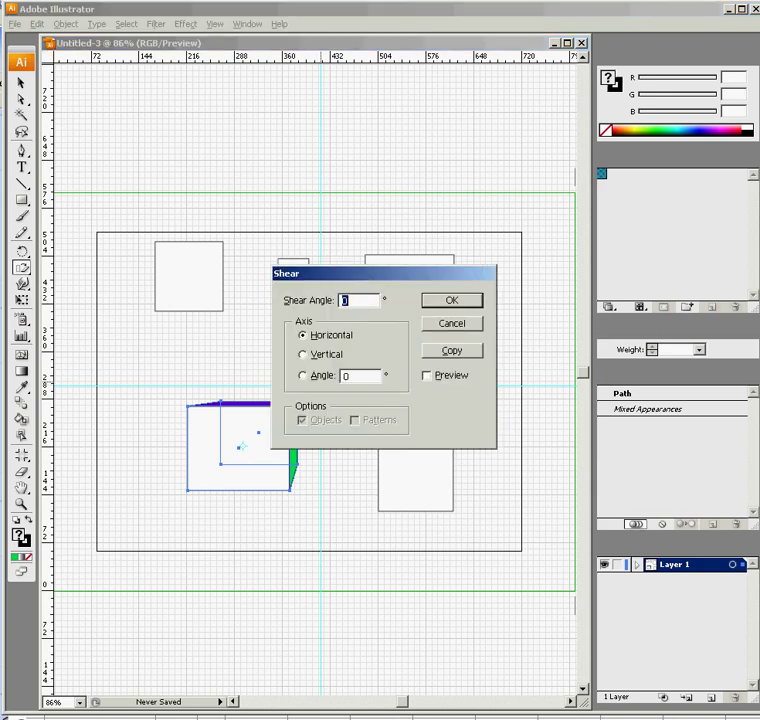
{"action": "key", "text": "Escape"}
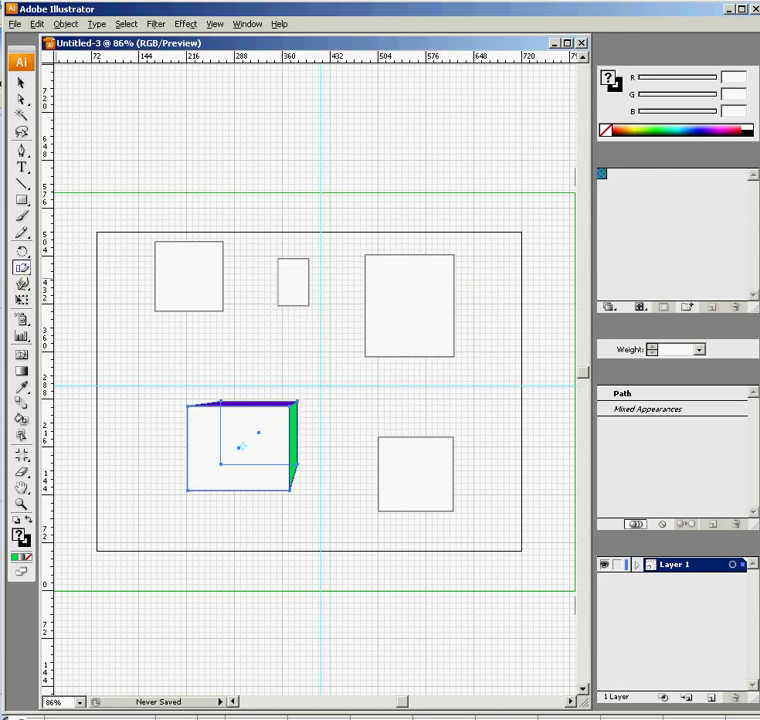
Make a 50% uniformly scaled copy of the lower-left box about the guides' intersection and send it to the back
{"action": "left_click_drag", "start_coordinate": [21, 268], "coordinate": [62, 268]}
{"action": "left_click", "coordinate": [322, 388], "text": "alt"}
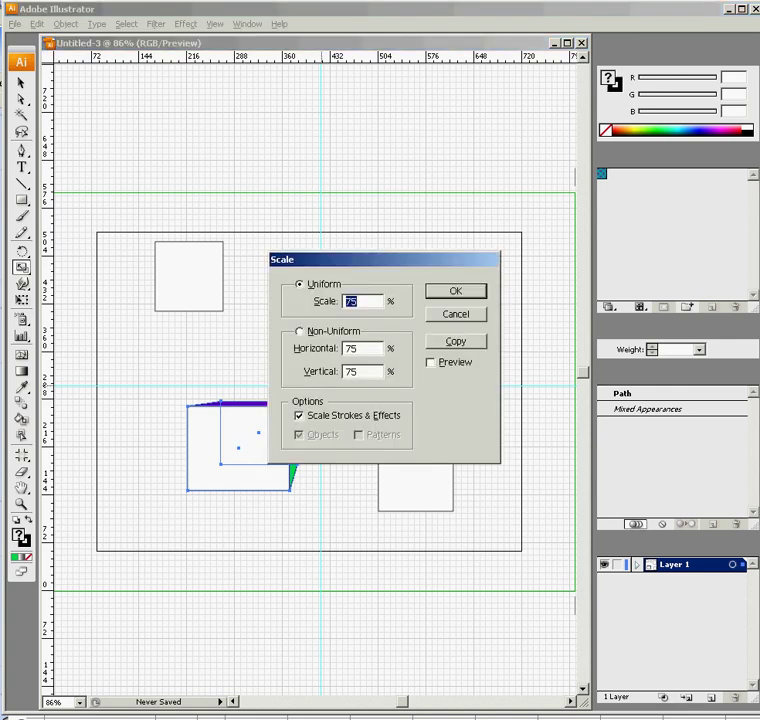
{"action": "type", "text": "50"}
{"action": "key", "text": "Return"}
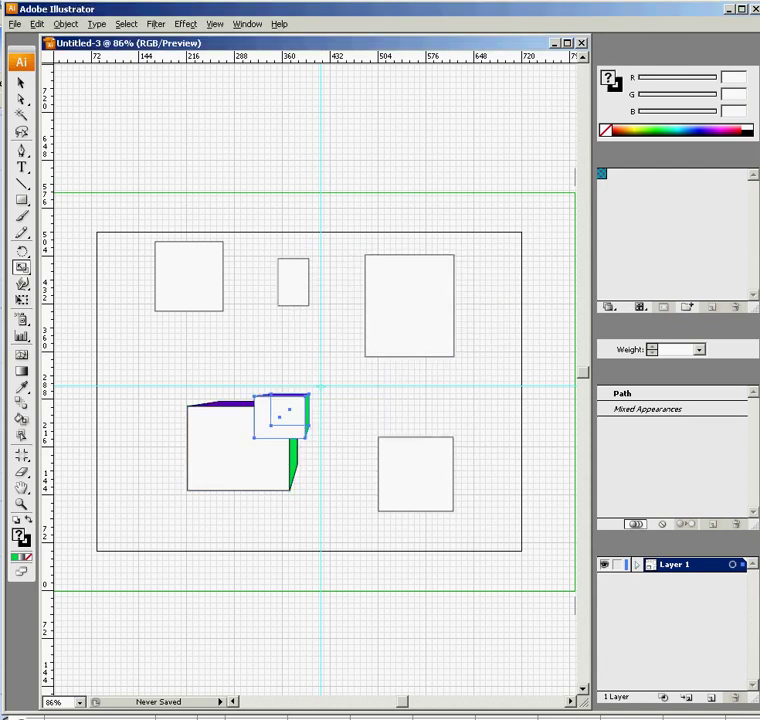
{"action": "left_click", "coordinate": [66, 24]}
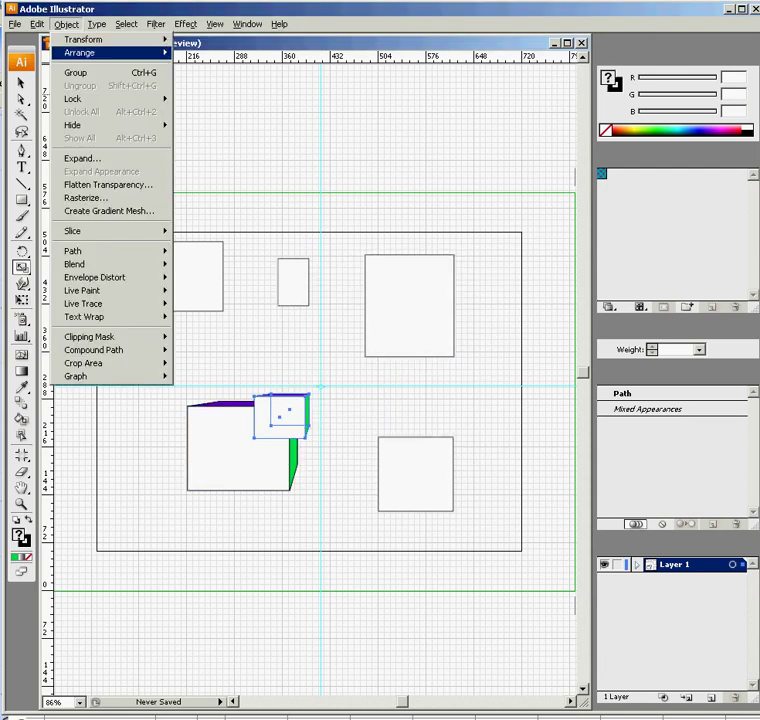
{"action": "mouse_move", "coordinate": [80, 52]}
{"action": "left_click", "coordinate": [208, 91]}
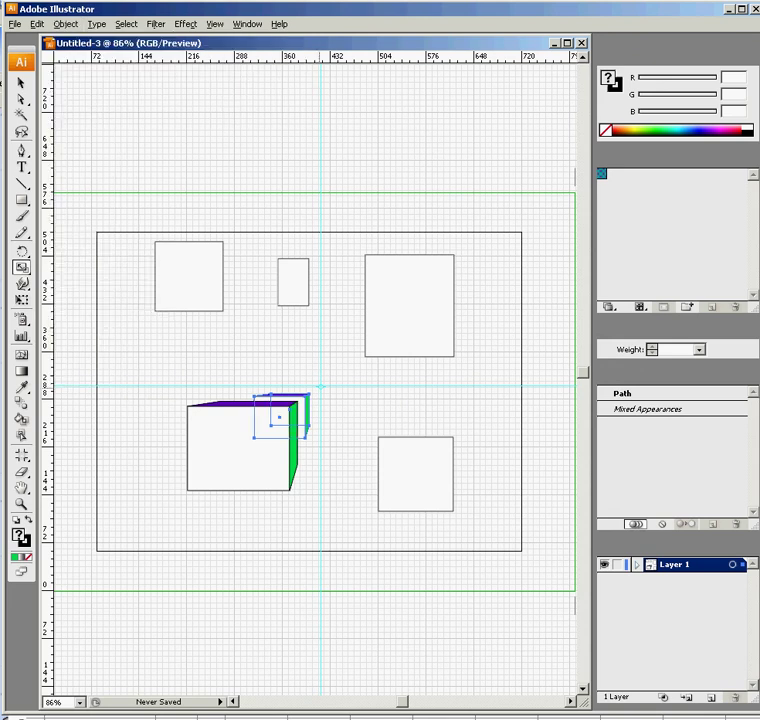
Make another 50% scaled copy from the smaller box about the same origin, send it to the back and deselect it
{"action": "key", "text": "Return"}
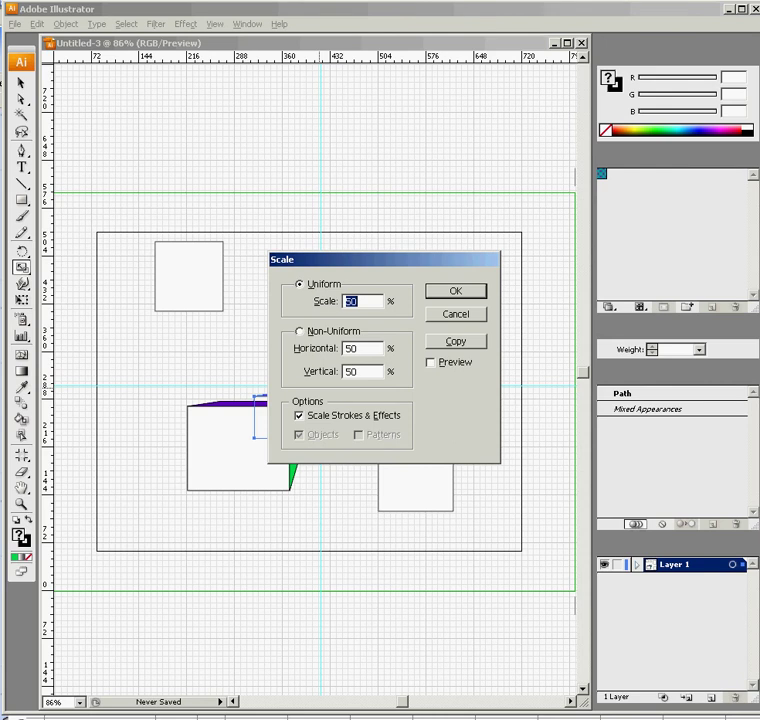
{"action": "key", "text": "Return"}
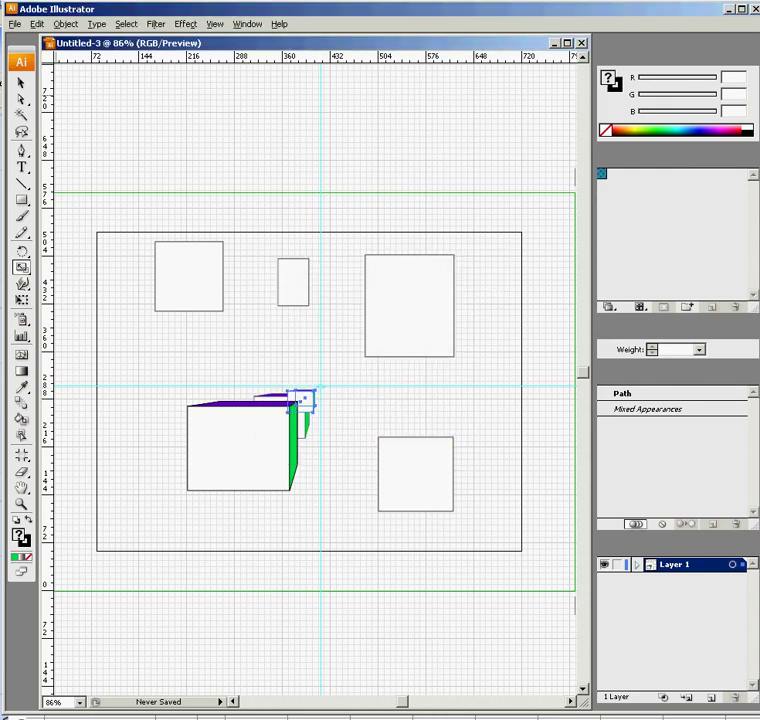
{"action": "left_click", "coordinate": [65, 23]}
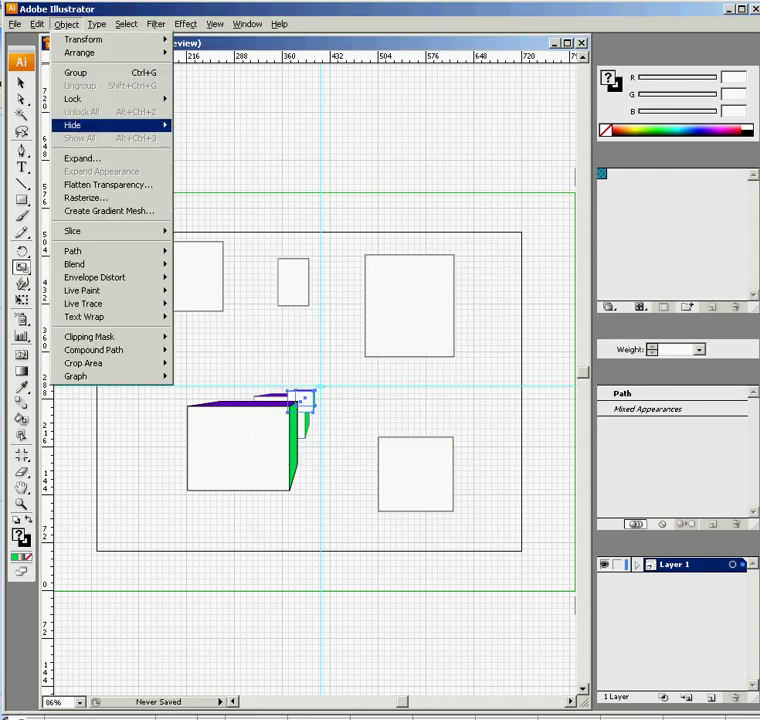
{"action": "mouse_move", "coordinate": [80, 52]}
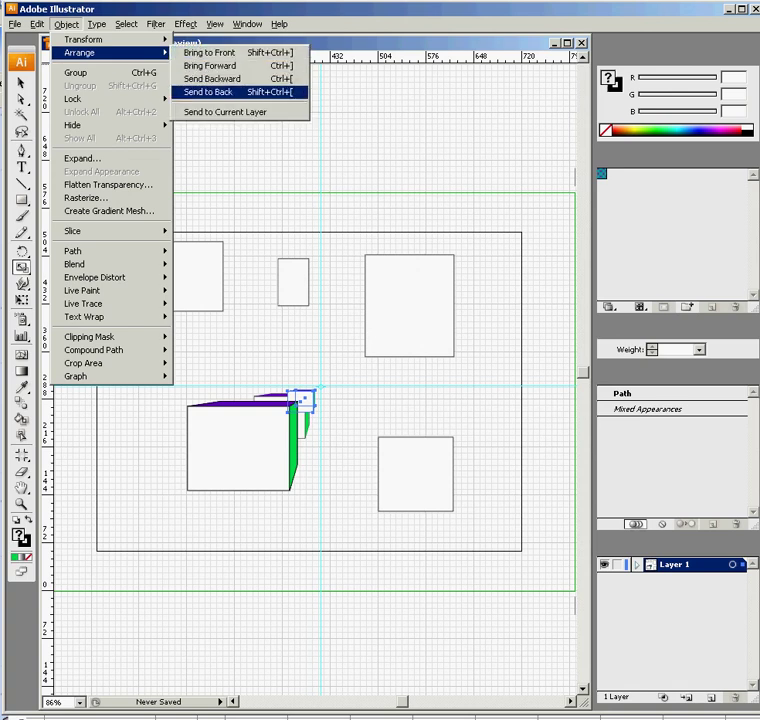
{"action": "left_click", "coordinate": [215, 92]}
{"action": "left_click", "coordinate": [21, 82]}
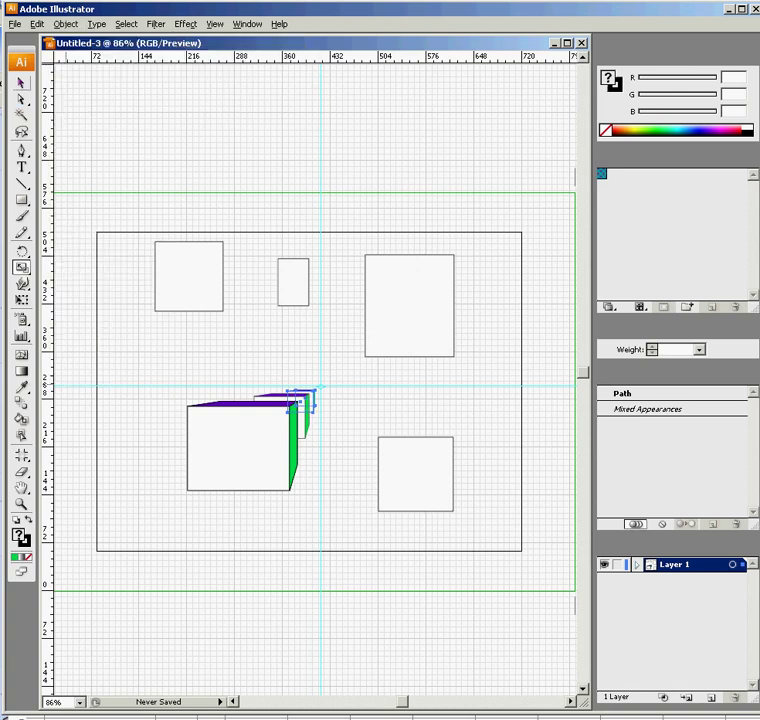
{"action": "key", "text": "ctrl+shift+a"}
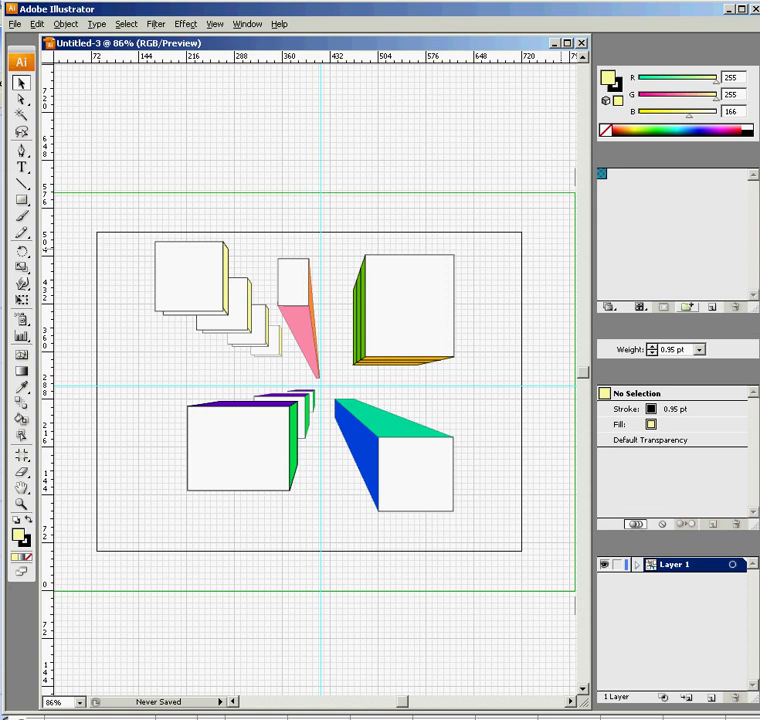
Place a Pen anchor at the upper-right box's lower back corner and add a vertical guide there, plus a horizontal guide where it crosses the lower-right box's top edge
{"action": "left_click", "coordinate": [21, 199]}
{"action": "left_click", "coordinate": [21, 199]}
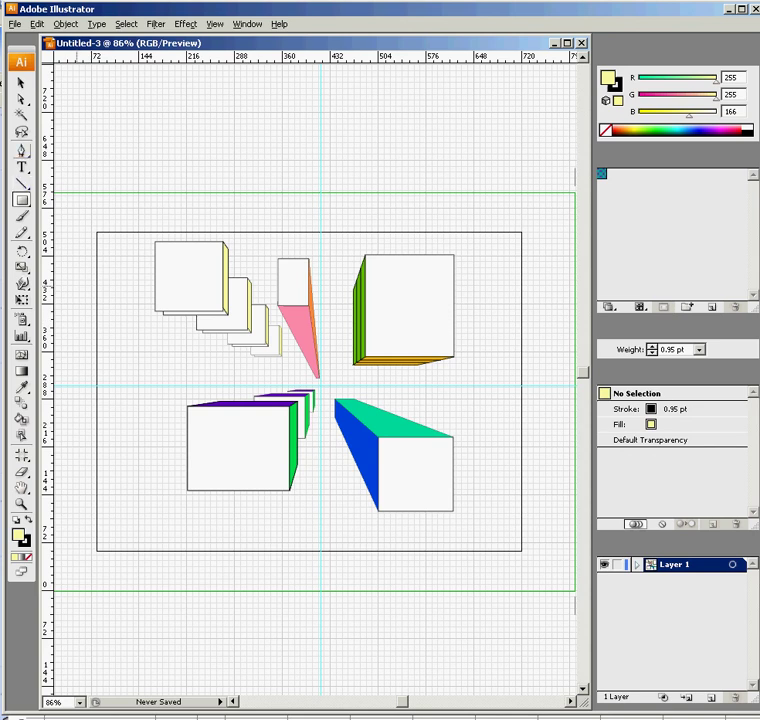
{"action": "key", "text": "p"}
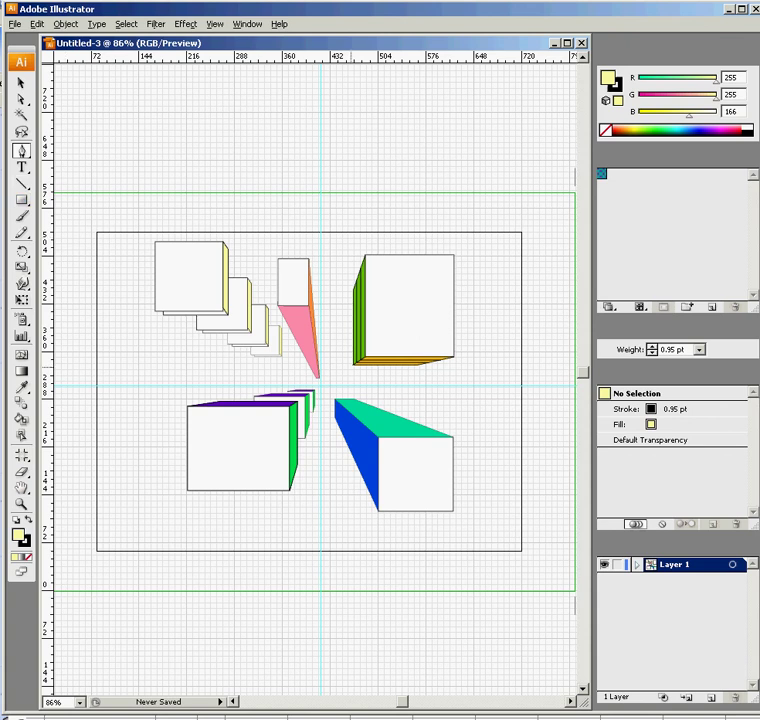
{"action": "left_click", "coordinate": [353, 365]}
{"action": "key", "text": "v"}
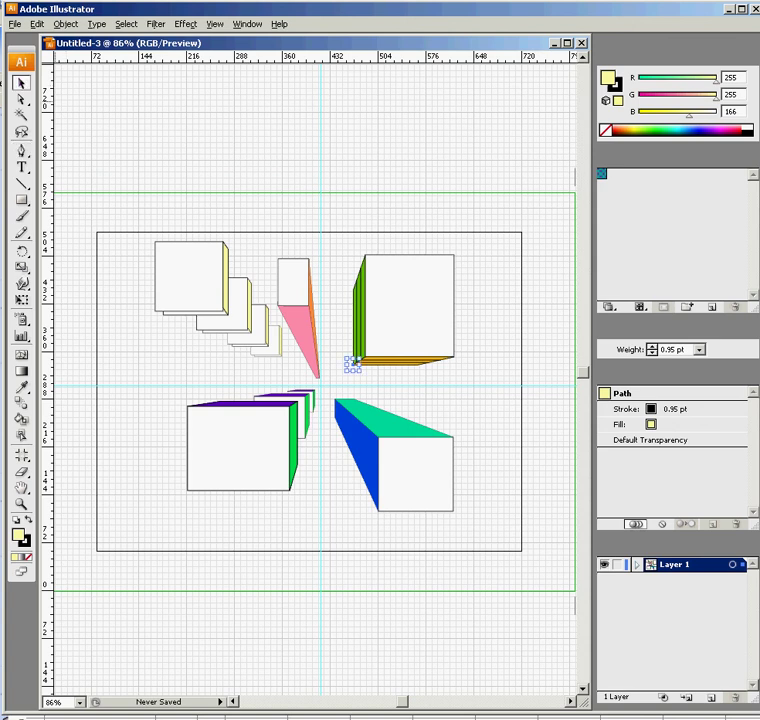
{"action": "left_click_drag", "start_coordinate": [46, 405], "coordinate": [356, 361]}
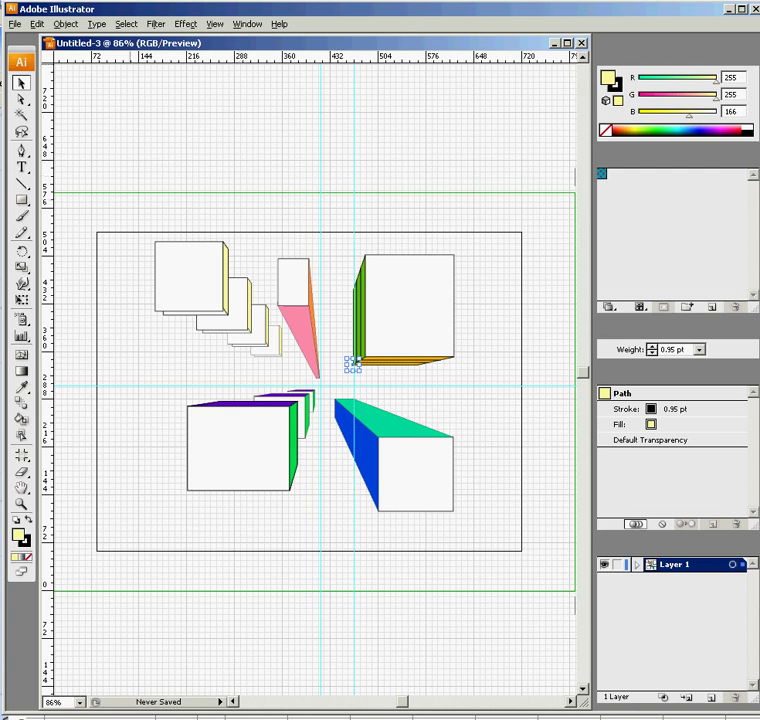
{"action": "left_click_drag", "start_coordinate": [132, 56], "coordinate": [130, 414]}
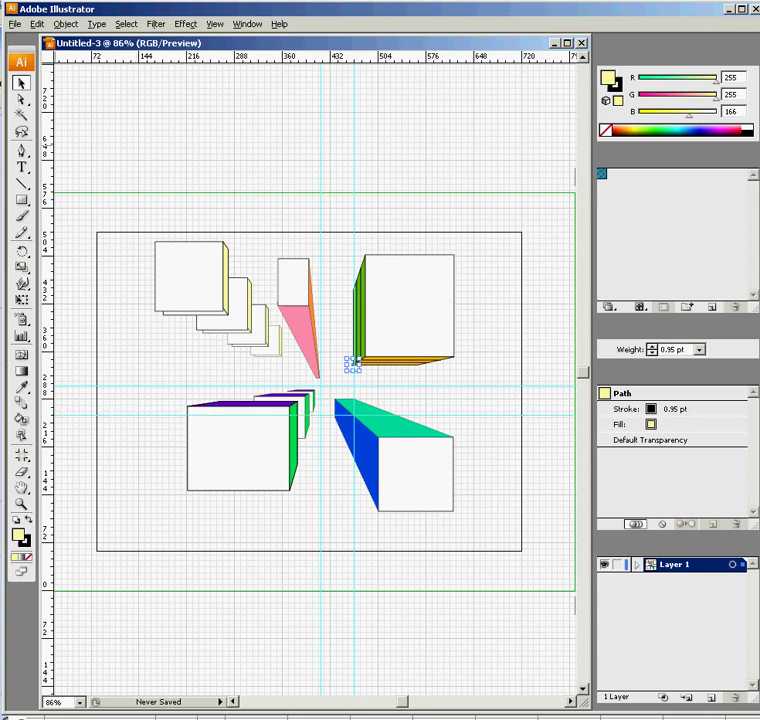
Draw a yellow four-sided connector with the Pen tool between the upper-right box's underside and the lower-right box's top face, then deselect it
{"action": "left_click", "coordinate": [21, 150]}
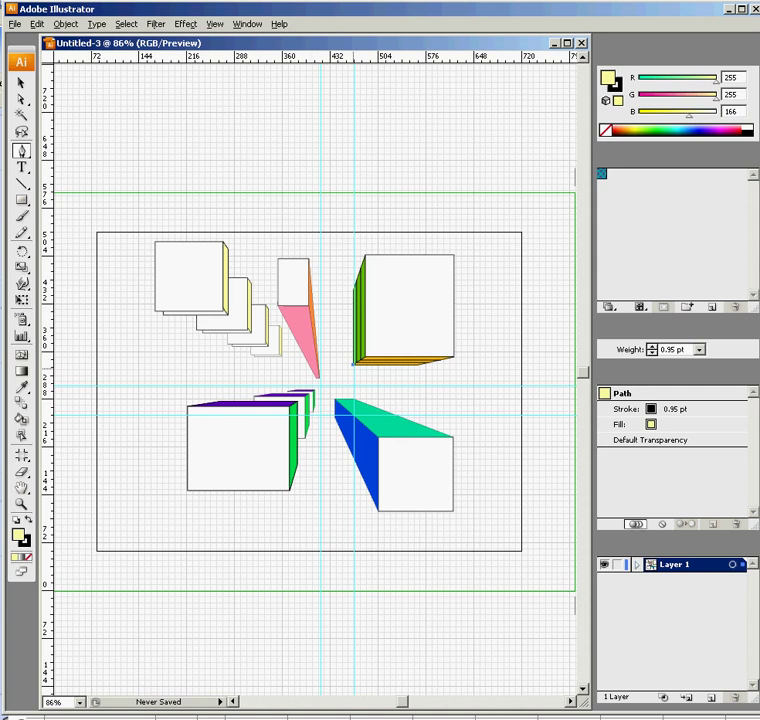
{"action": "key", "text": "ctrl+shift+a"}
{"action": "left_click", "coordinate": [354, 415]}
{"action": "left_click", "coordinate": [395, 365]}
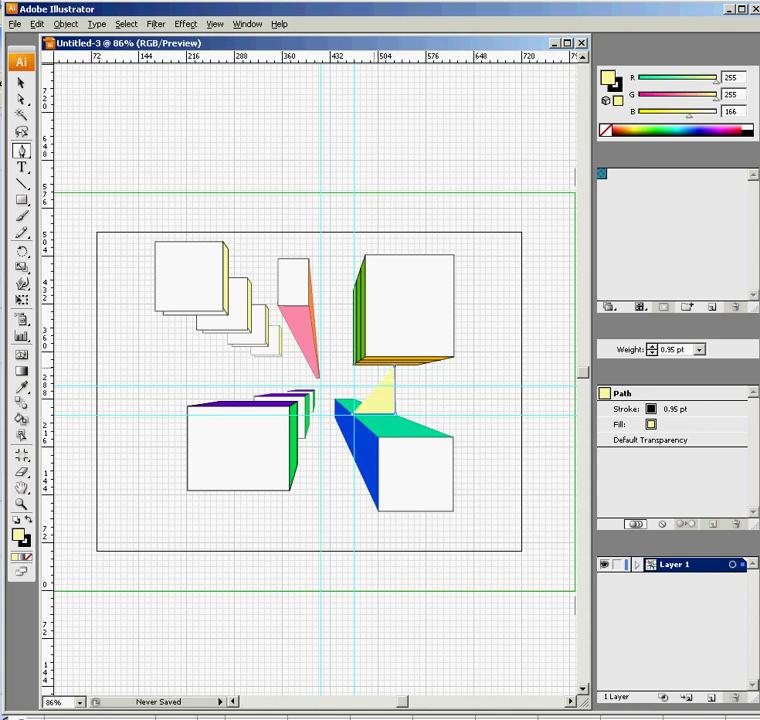
{"action": "left_click", "coordinate": [354, 365]}
{"action": "left_click", "coordinate": [21, 83]}
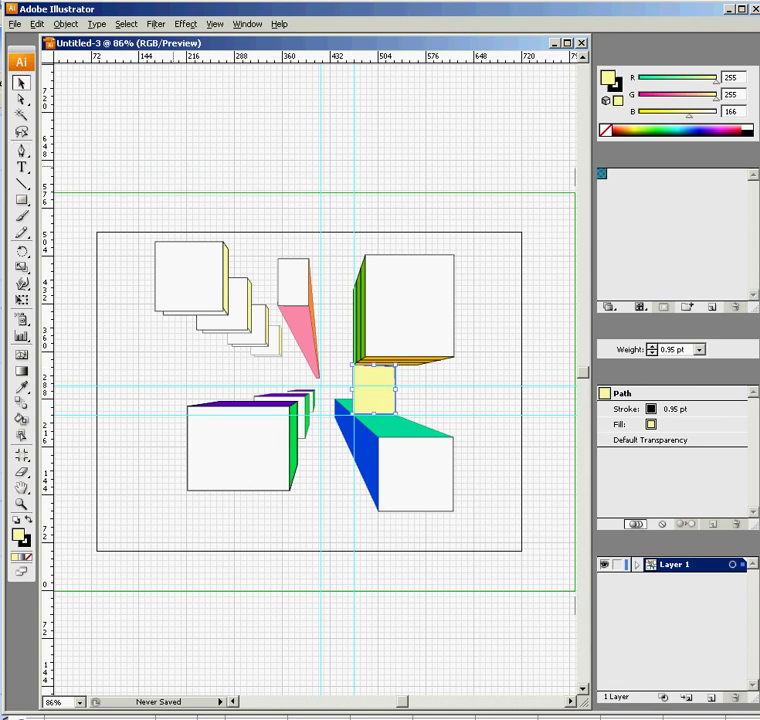
{"action": "key", "text": "ctrl+shift+a"}
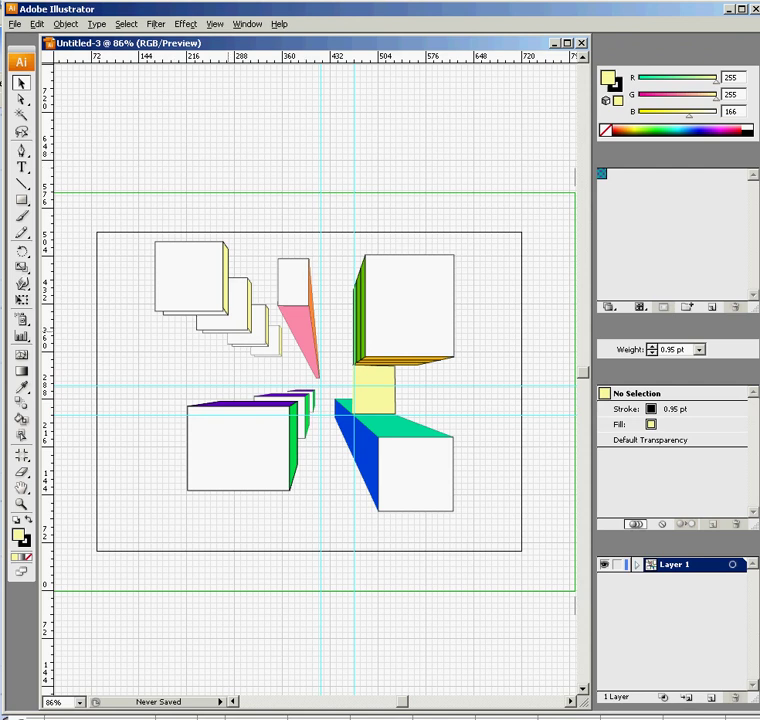
Draw a thin horizontal yellow rectangle joining the lower-left box's bottom right corner to the lower-right box's blue side, then deselect it
{"action": "left_click", "coordinate": [22, 200]}
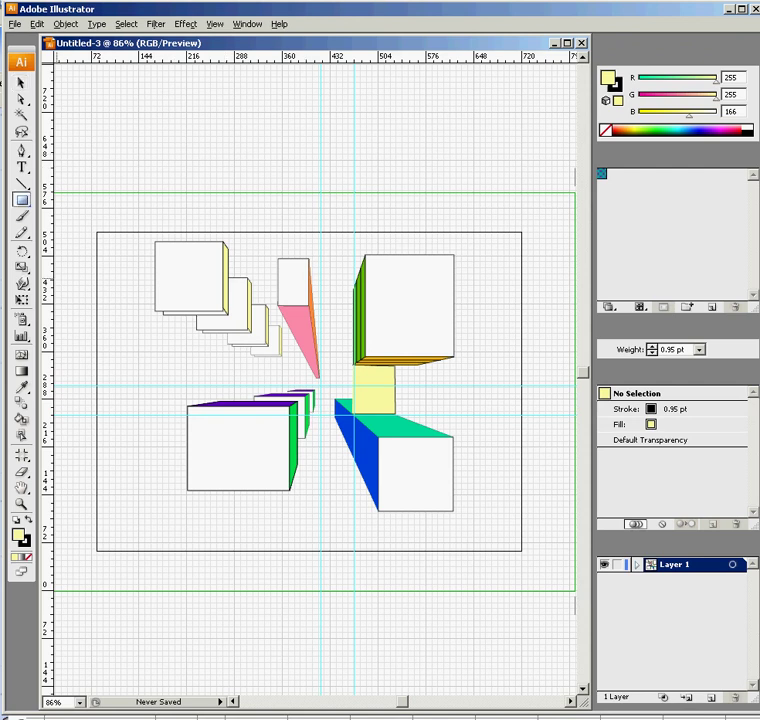
{"action": "left_click_drag", "start_coordinate": [288, 472], "coordinate": [369, 490]}
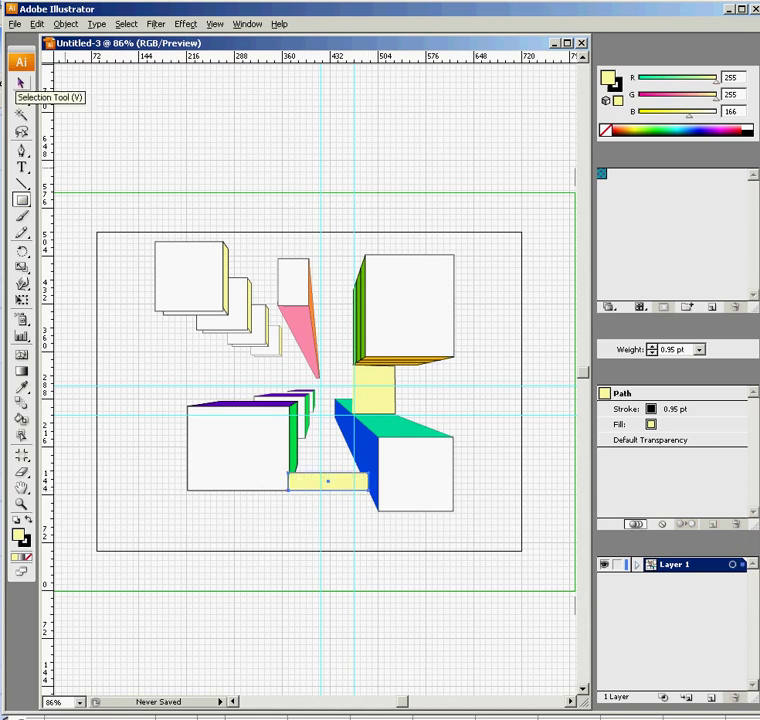
{"action": "left_click", "coordinate": [21, 83]}
{"action": "left_click", "coordinate": [65, 123]}
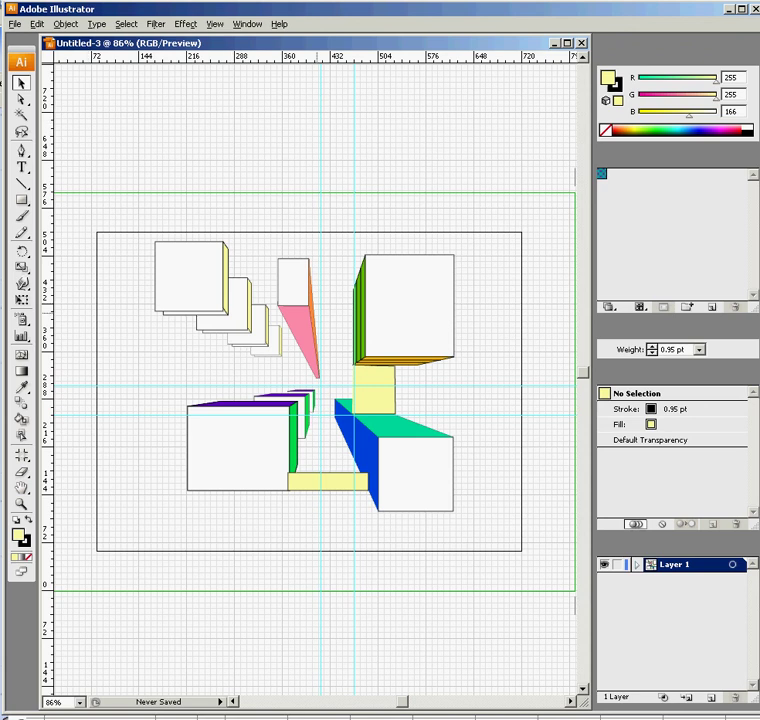
Activate the Rectangle tool for drawing another rectangle
{"action": "key", "text": "m"}
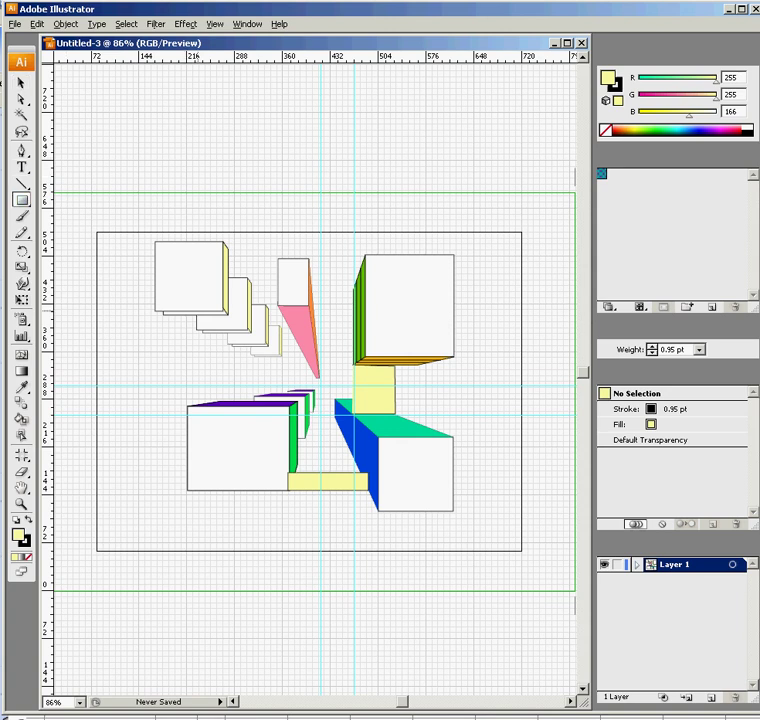